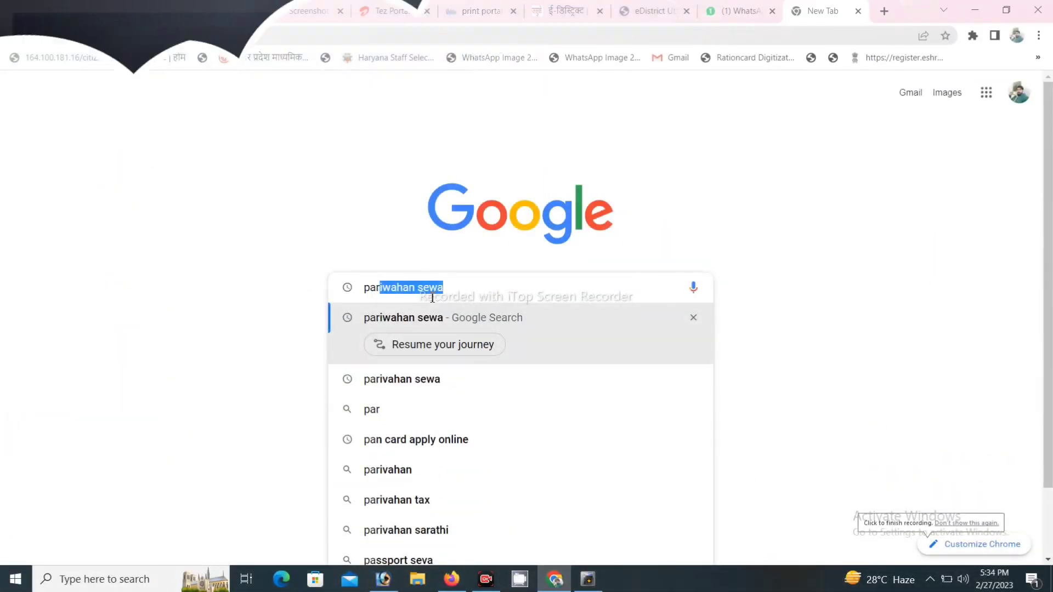
Step: Search Google for "pariwahan sewa" and open the Parivahan Sewa home page of the Ministry of Road Transport
type("iwa")
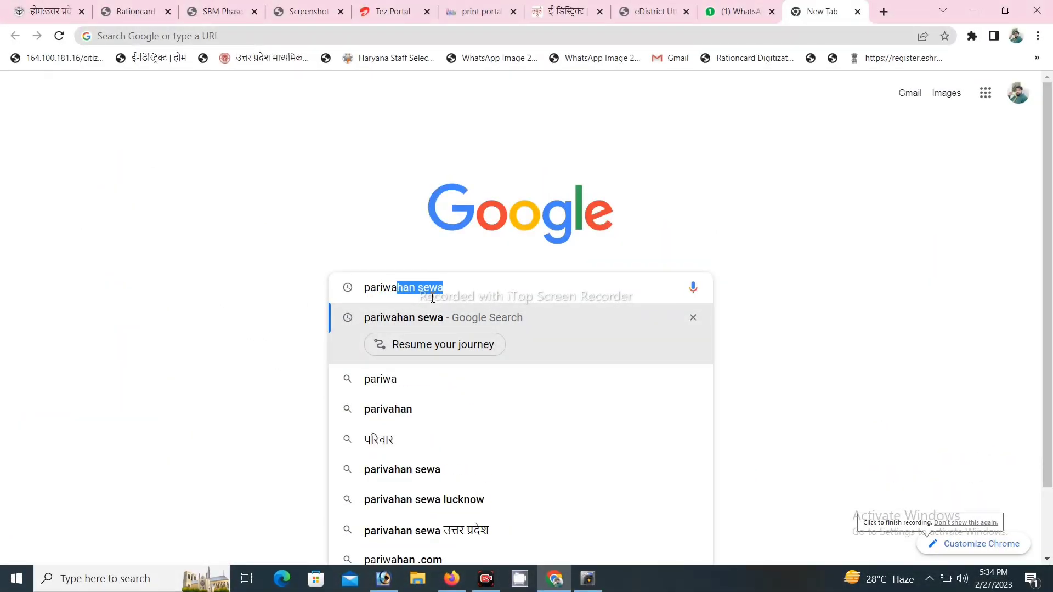
type("han")
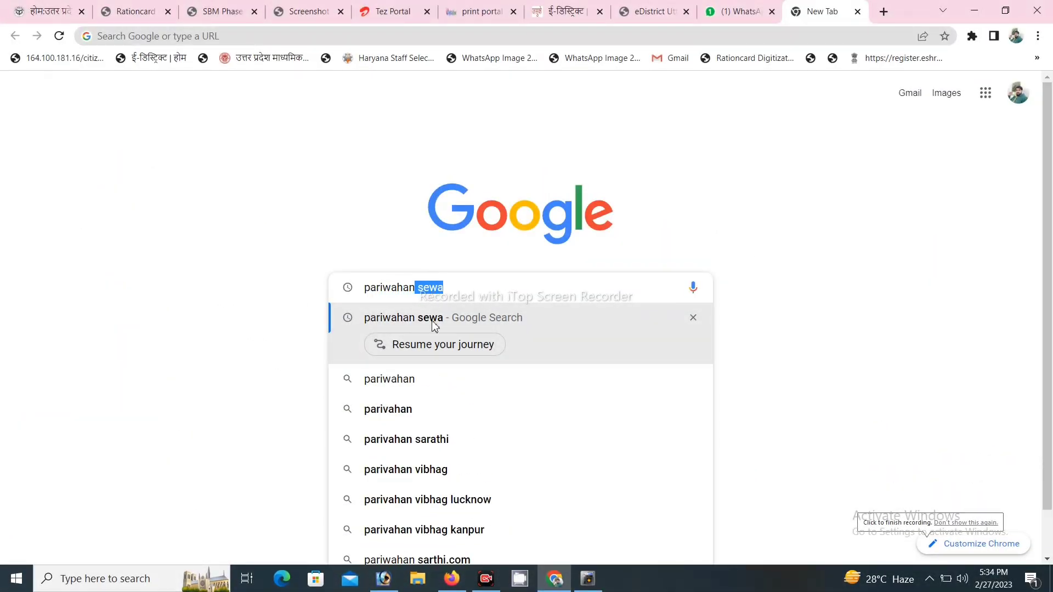
left_click(435, 324)
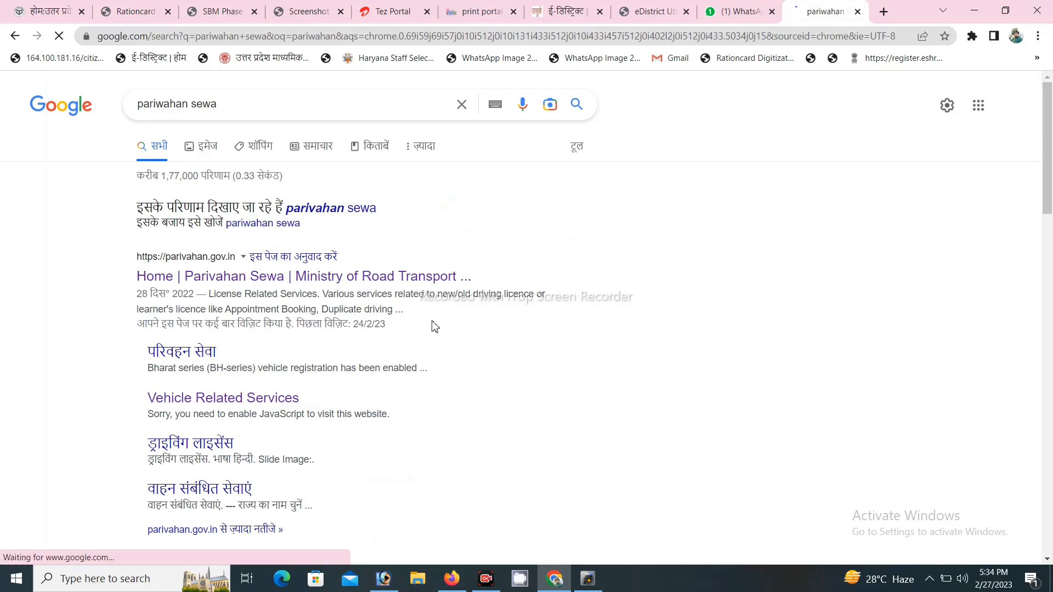
left_click(243, 280)
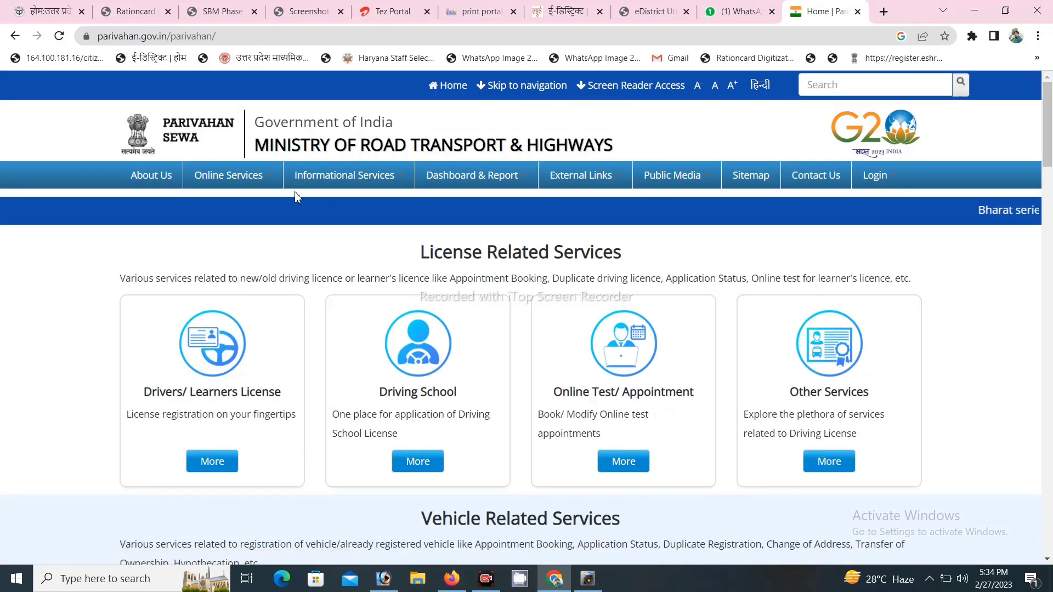
Step: Open the Driving License Related Services, start a learner licence application and continue past its stage instructions
left_click(256, 178)
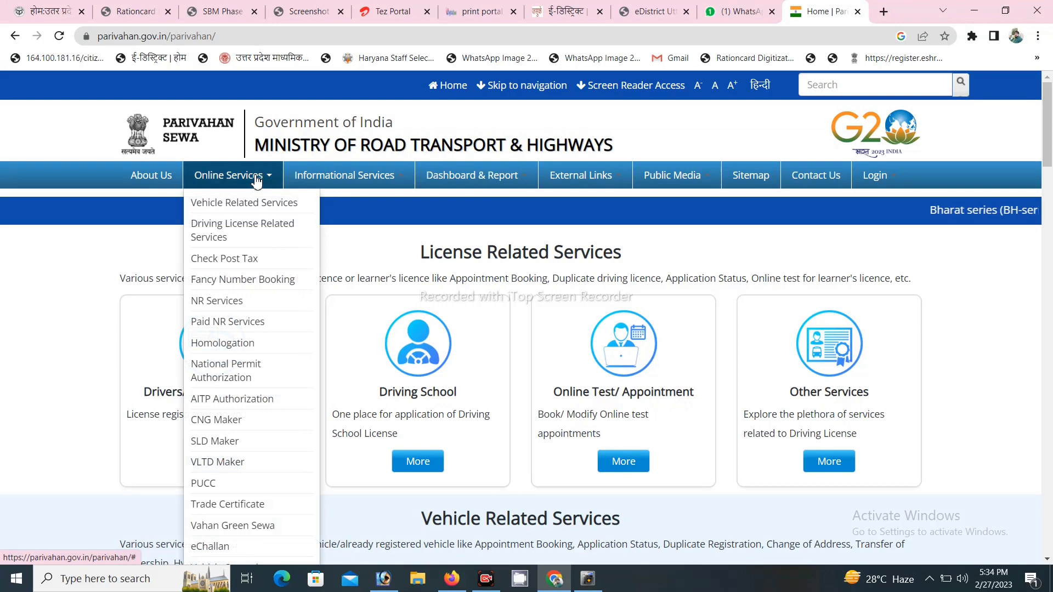
left_click(240, 230)
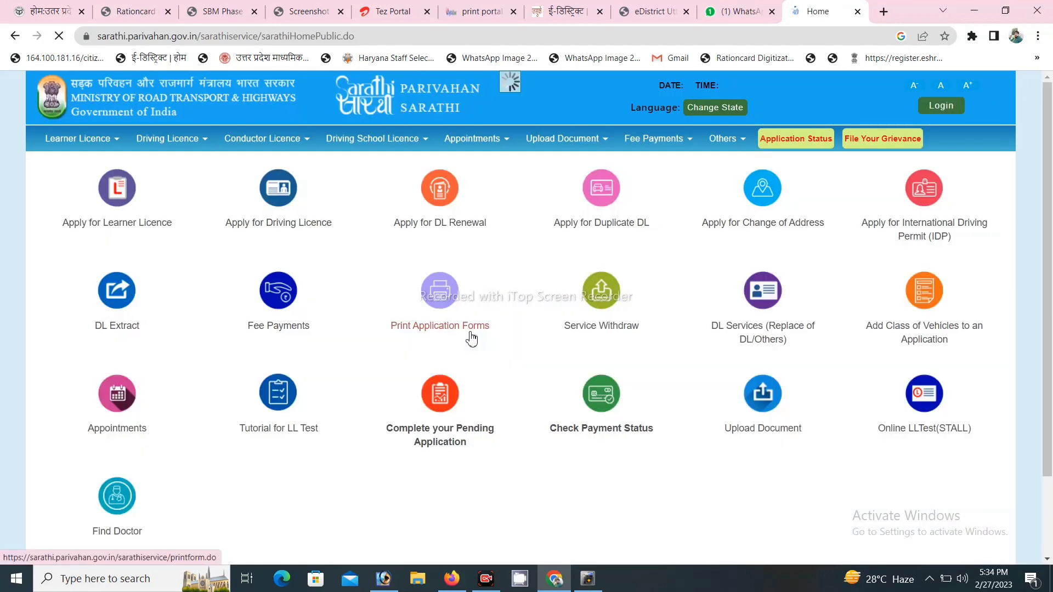
left_click(117, 193)
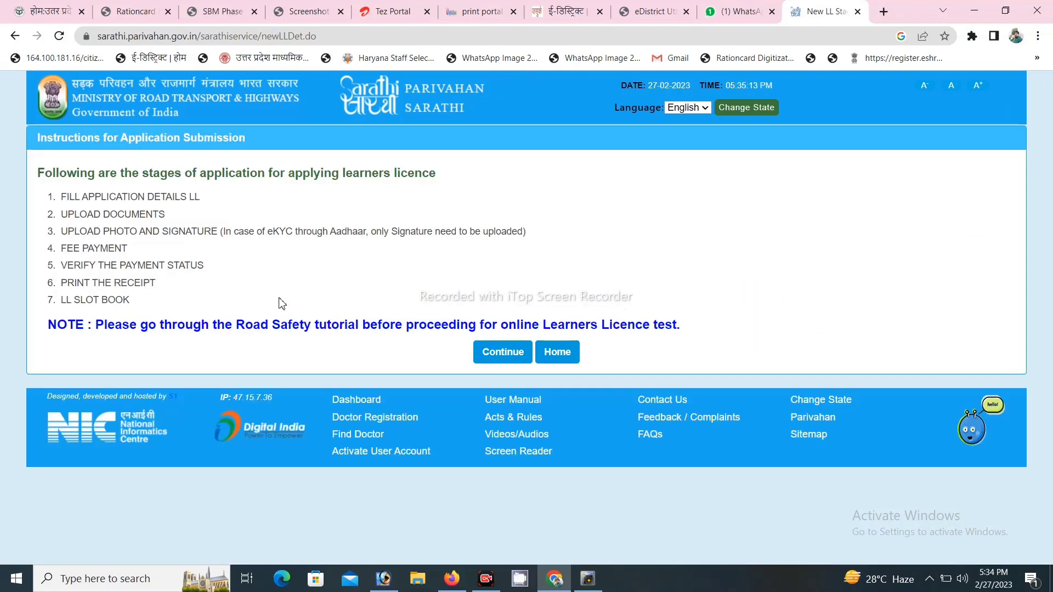
left_click(500, 354)
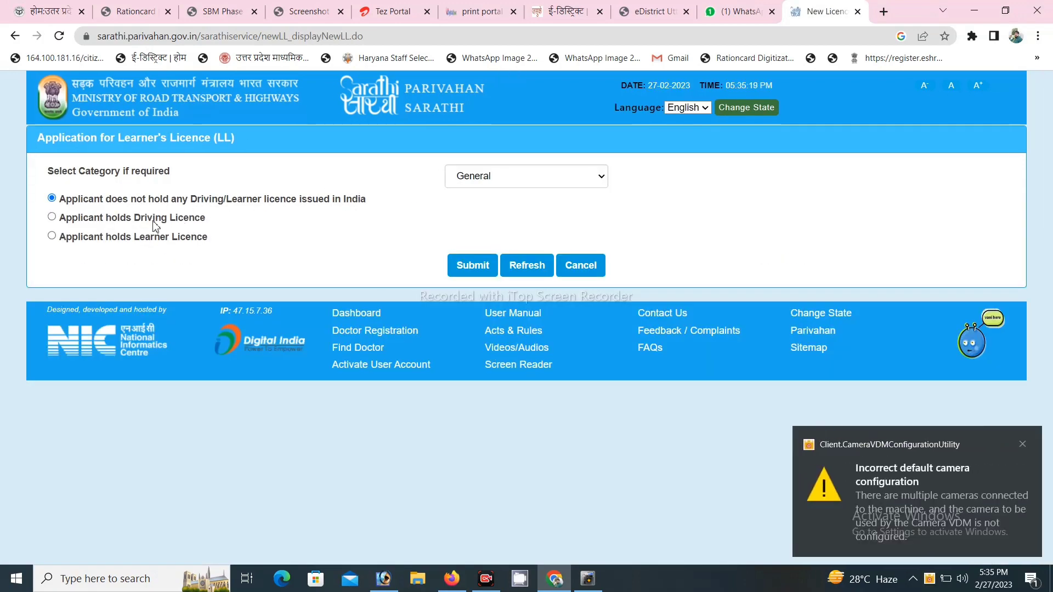
Step: State that the applicant holds a driving licence, enter the licence number and date of birth, and confirm the applicant's identity
left_click(52, 217)
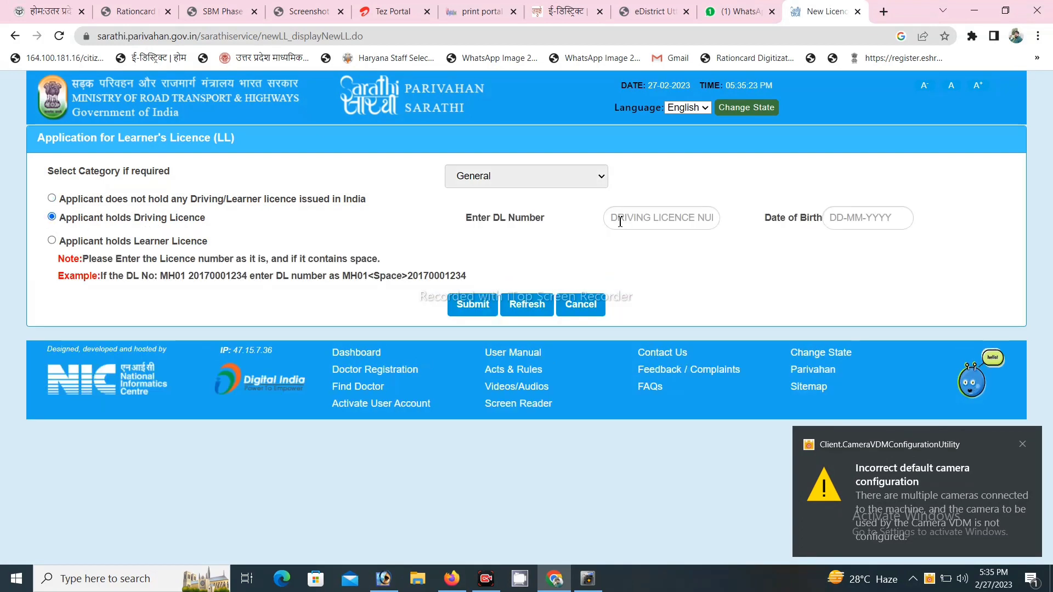
left_click(1023, 446)
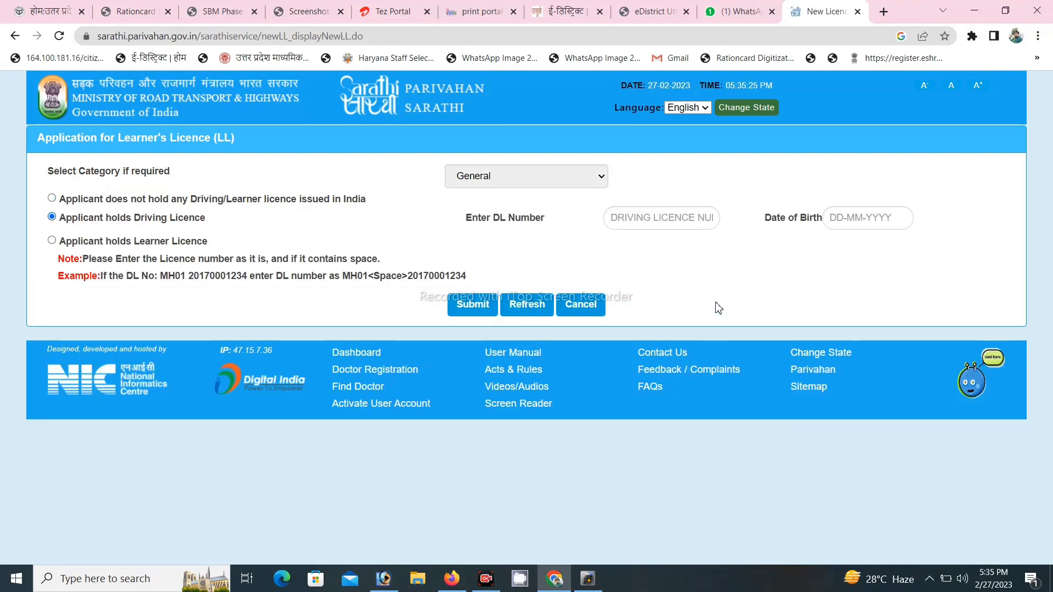
left_click(665, 228)
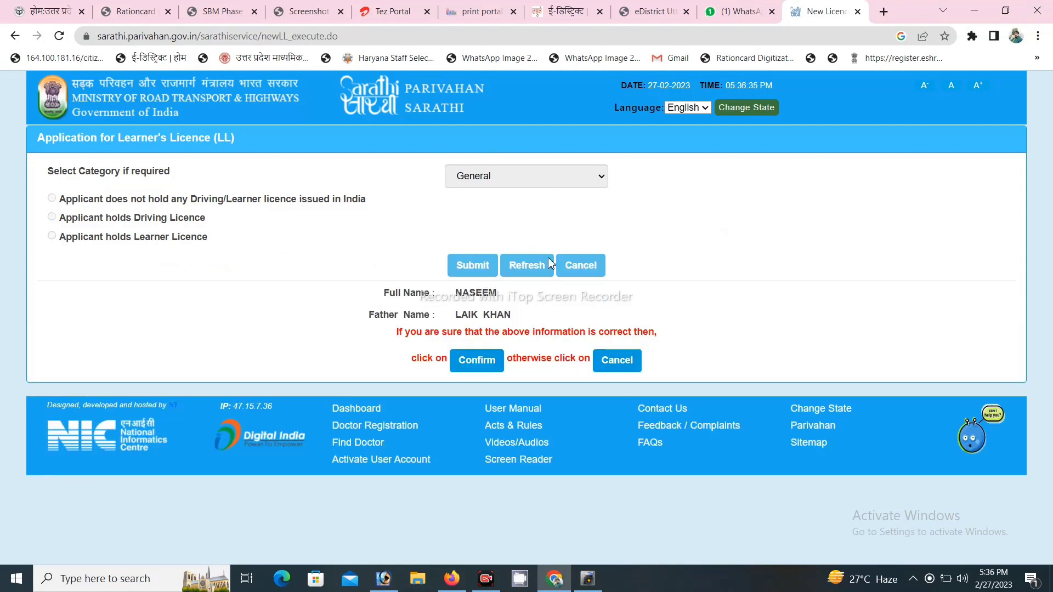
left_click(487, 362)
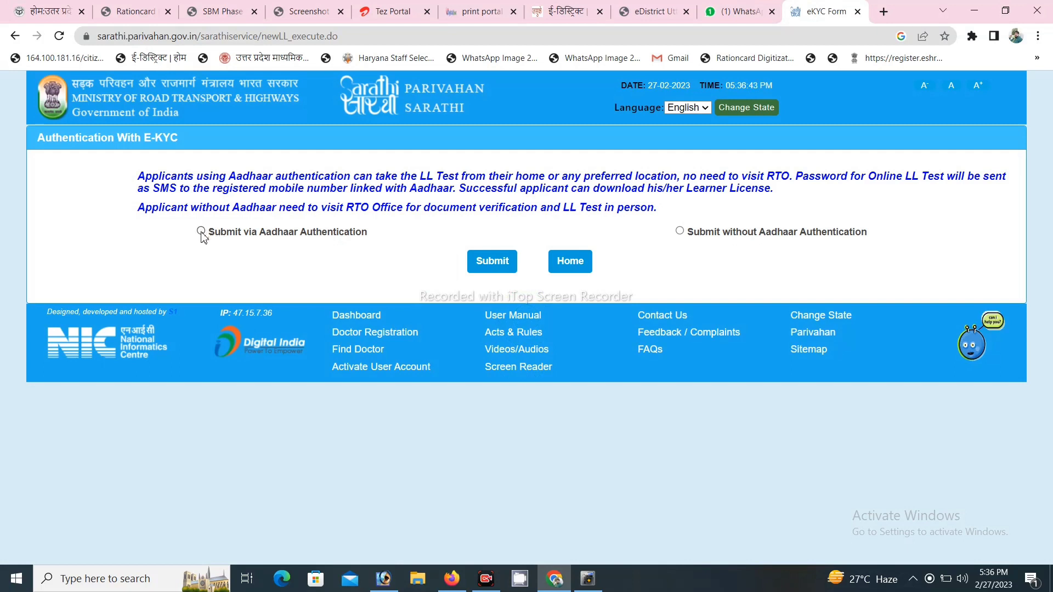
Step: Submit the application via Aadhaar authentication and acknowledge the notice about changed mobile numbers
left_click(201, 231)
left_click(504, 264)
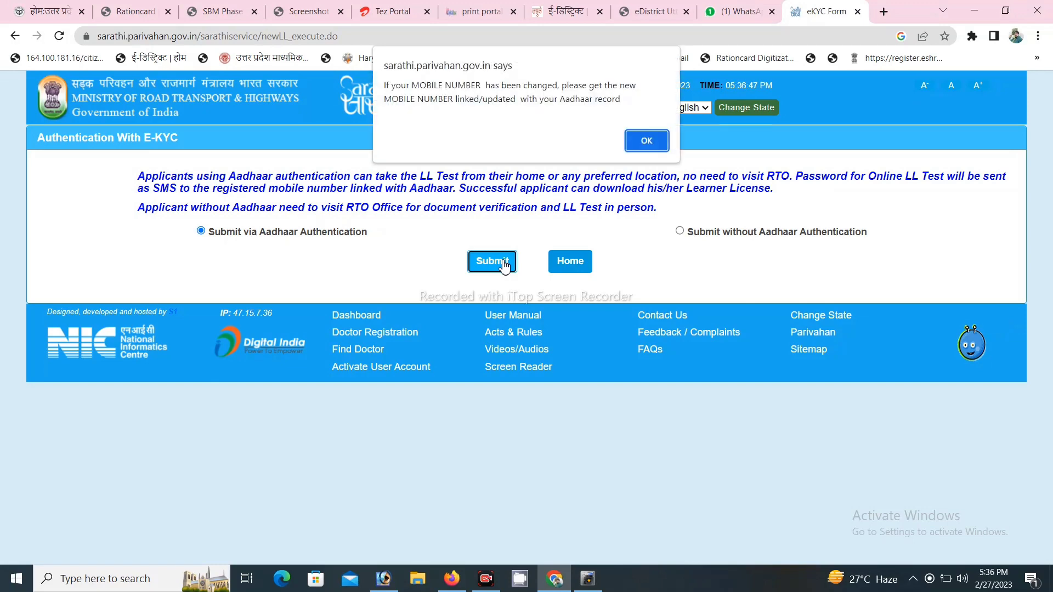
left_click(647, 142)
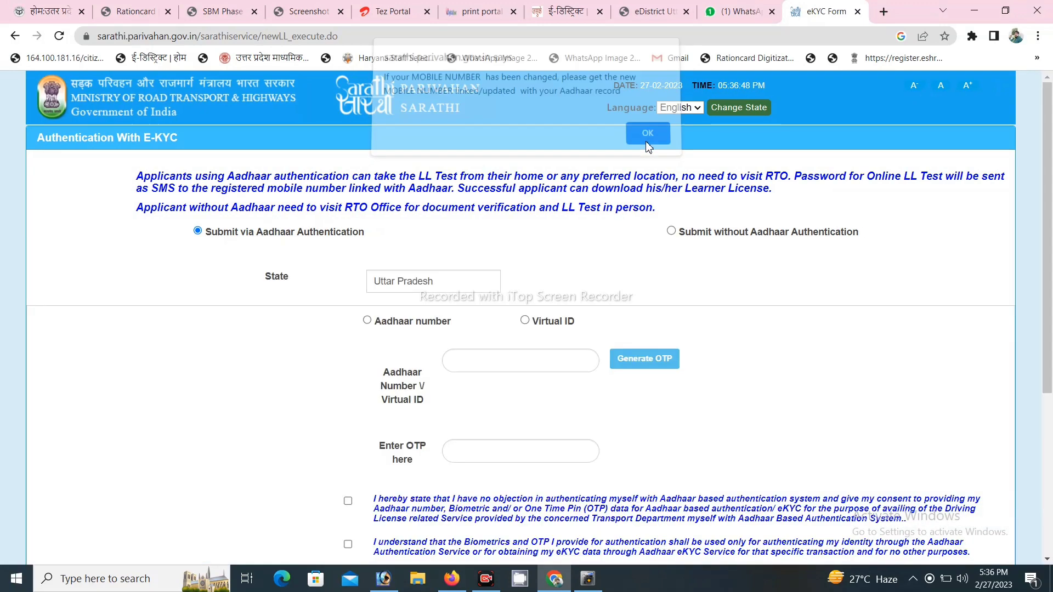
Step: Authenticate with the applicant's Aadhaar number and a generated OTP, accepting all three consent statements
left_click(367, 321)
left_click(492, 365)
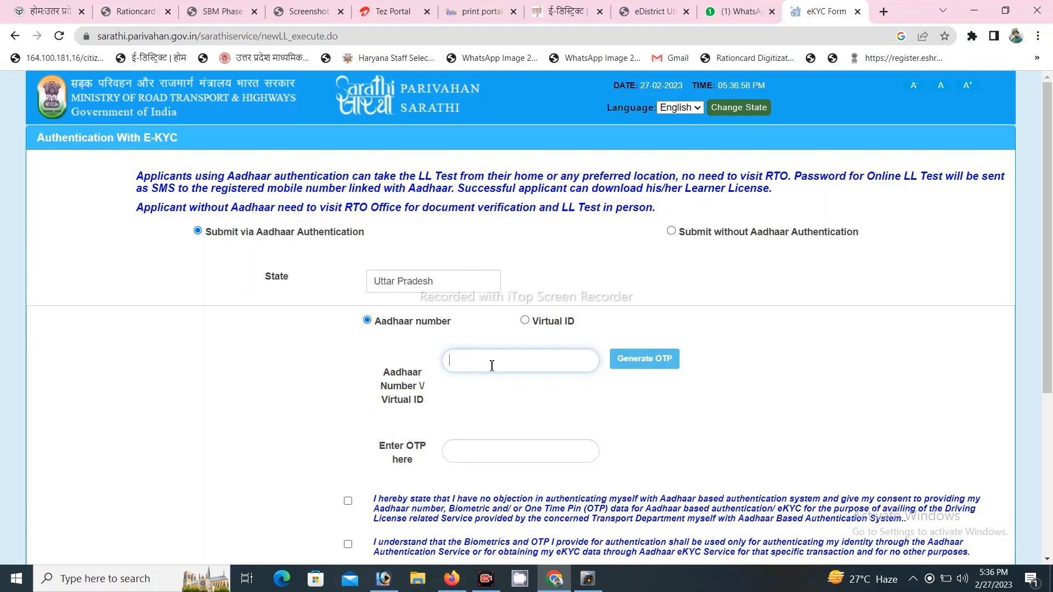
type("••••••••••••")
left_click(638, 362)
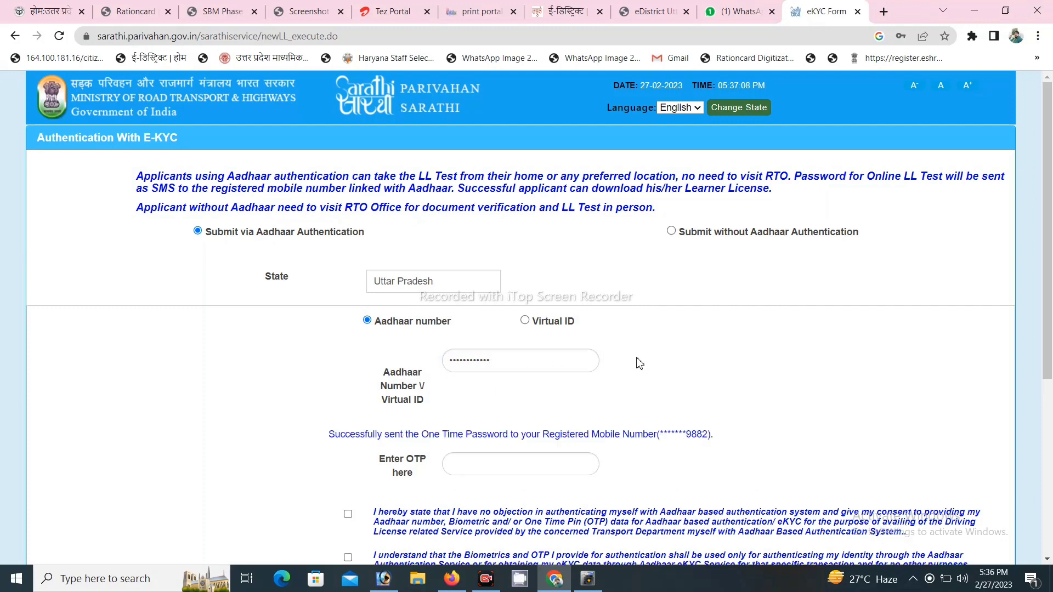
scroll(1048, 368, "down", 2)
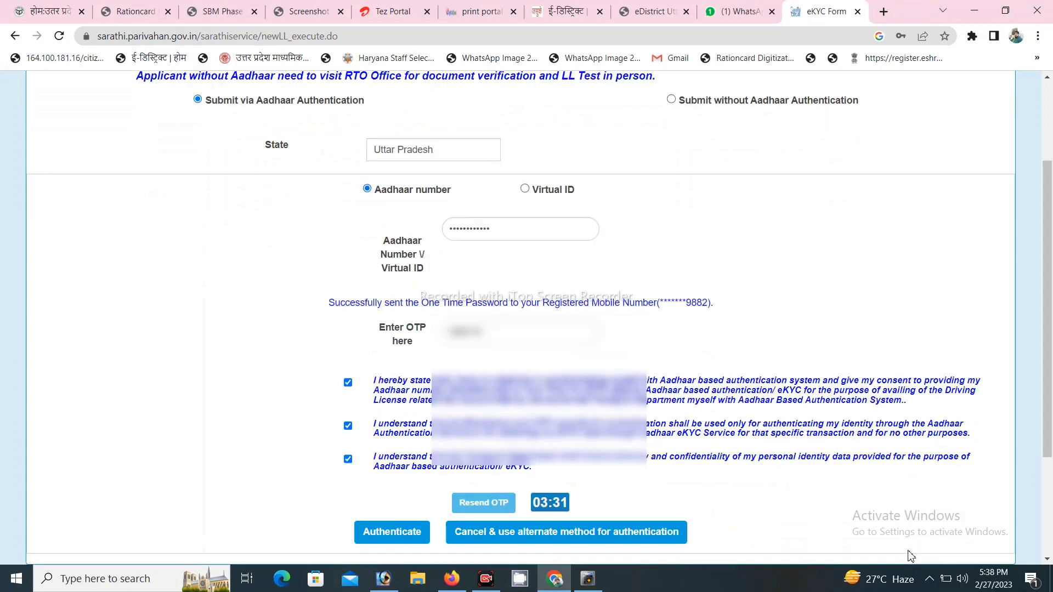
left_click(419, 536)
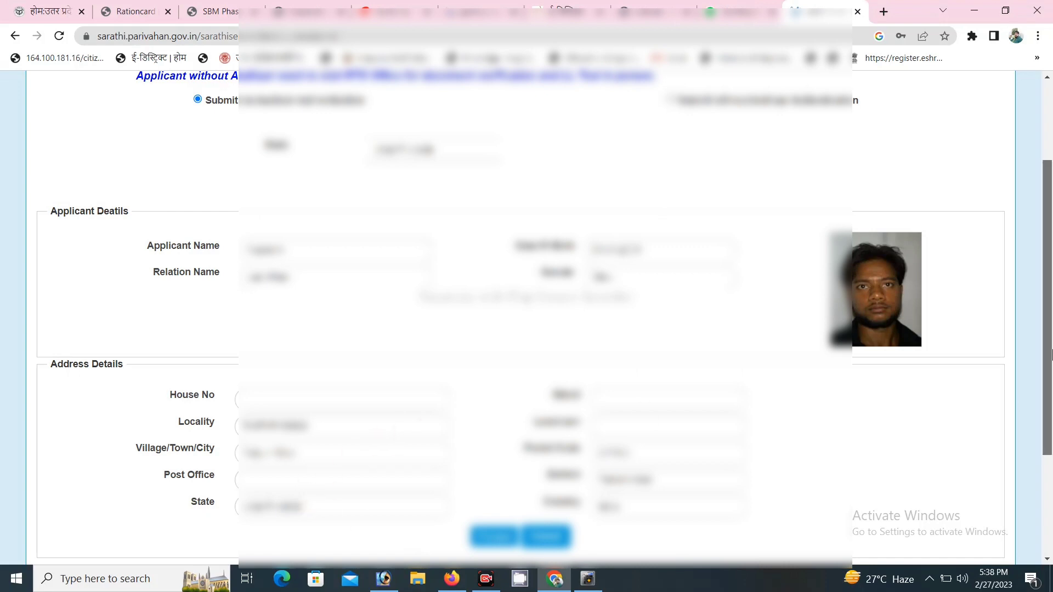
Step: Review the applicant and address details fetched from Aadhaar and proceed to the learner's licence application form
left_click_drag(1052, 355, 1051, 420)
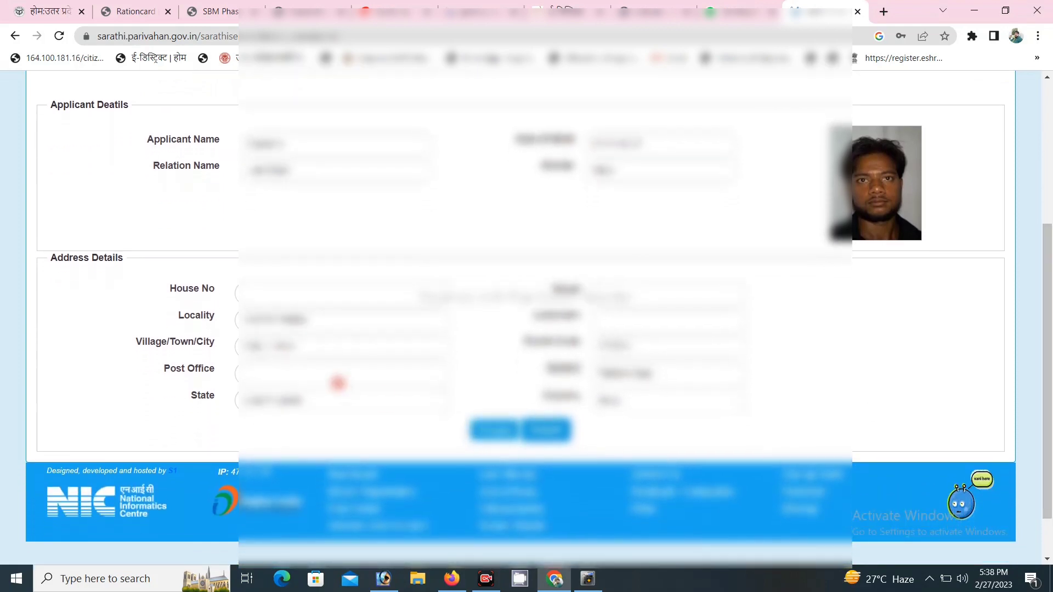
left_click(338, 383)
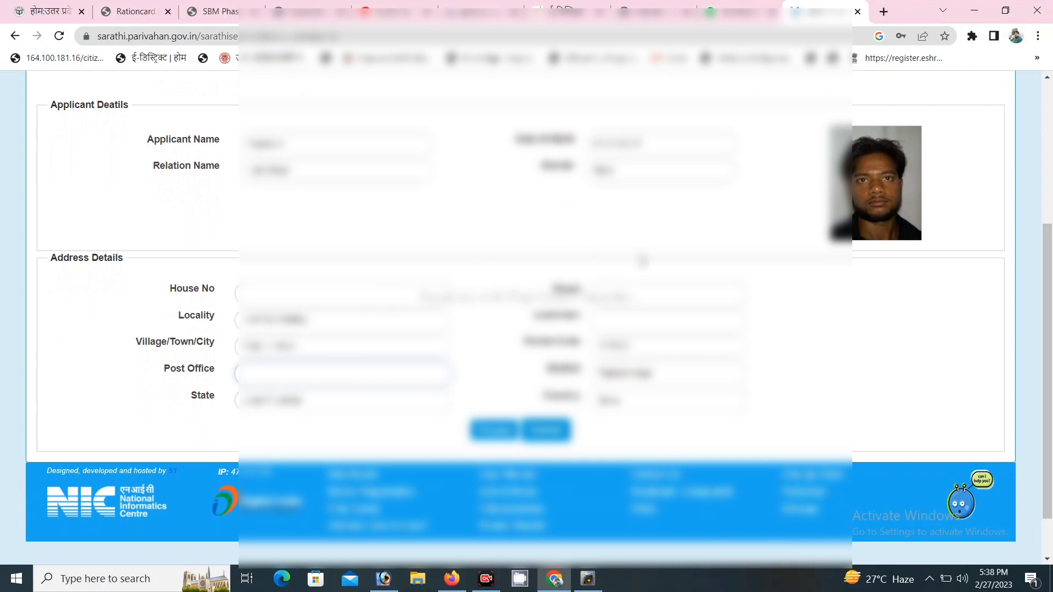
left_click(493, 431)
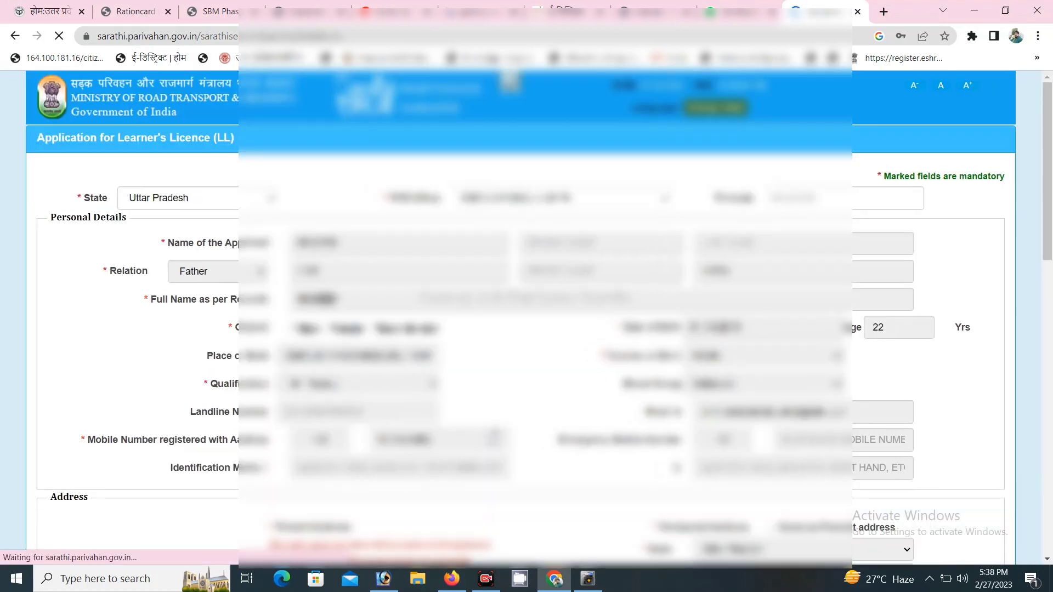
Step: Add Transport Vehicle-M/HMV (Goods & Passenger) (TRANS) to the selected classes of vehicles in the application
scroll(1051, 245, "down", 2)
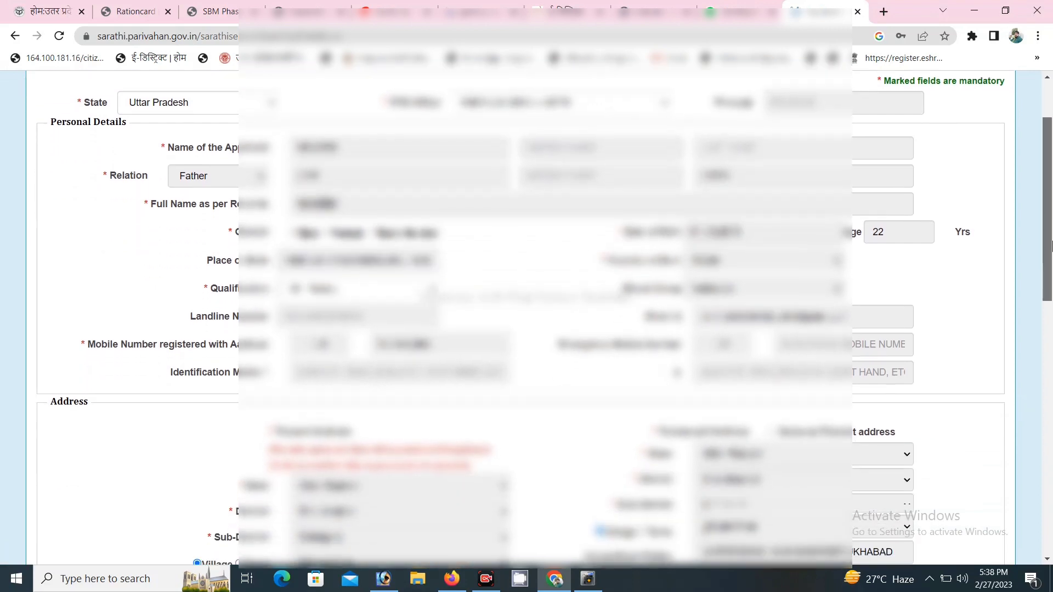
left_click_drag(1051, 245, 1050, 258)
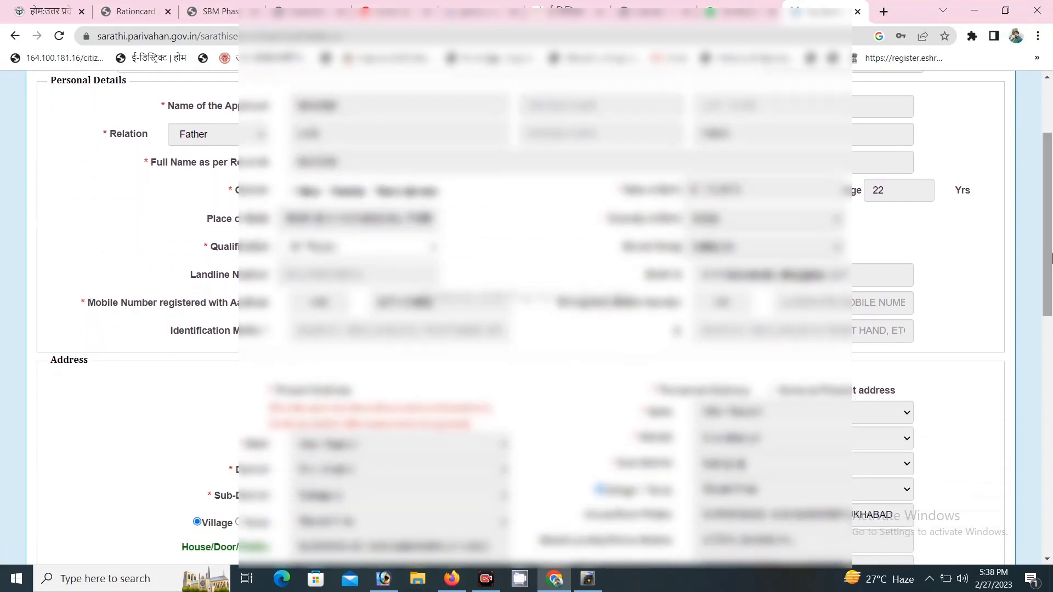
left_click_drag(1051, 257, 1051, 340)
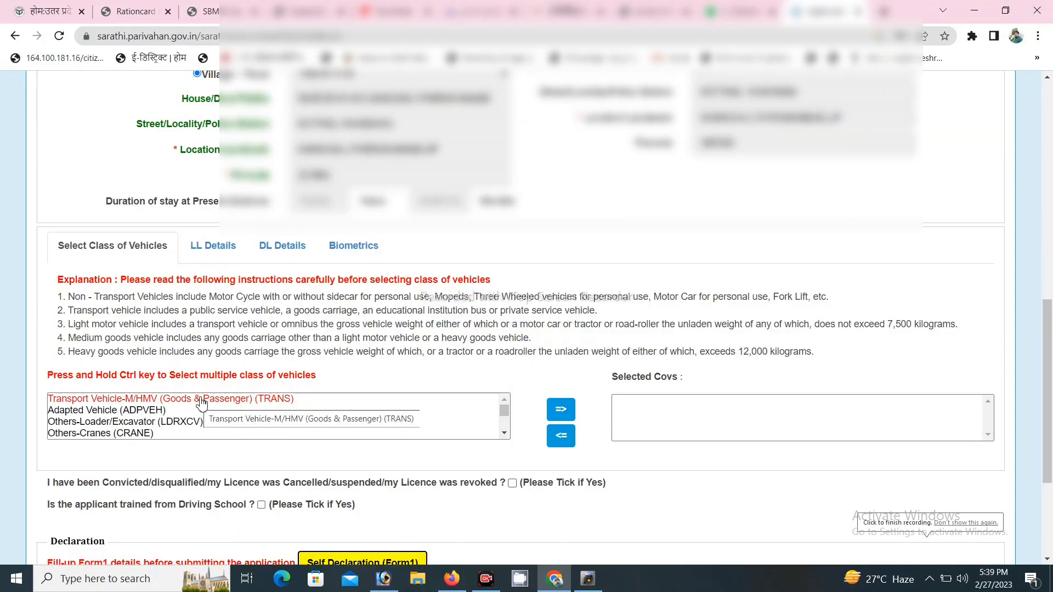
left_click(234, 401)
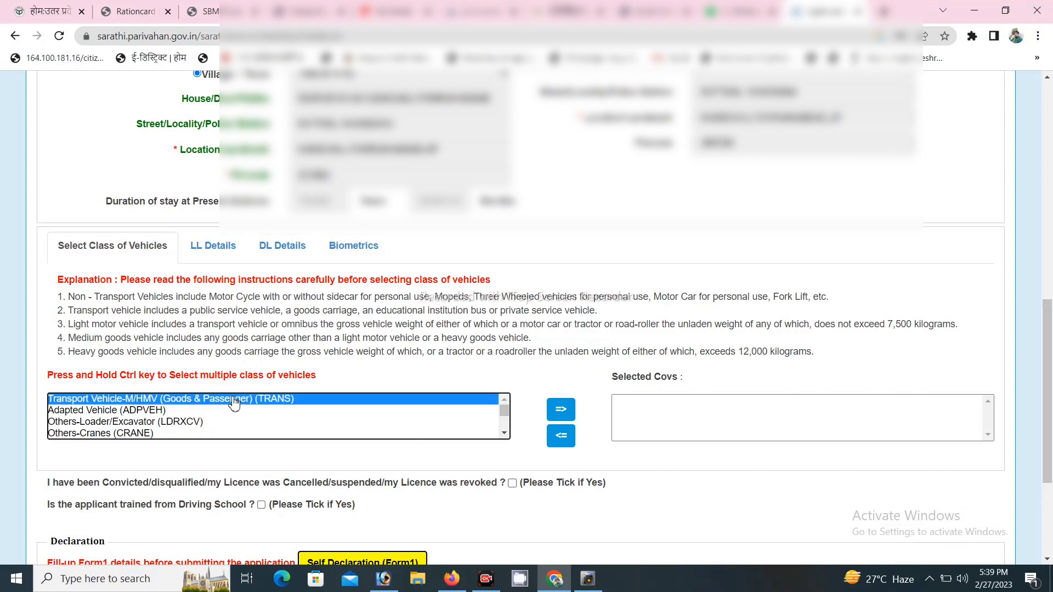
left_click(560, 409)
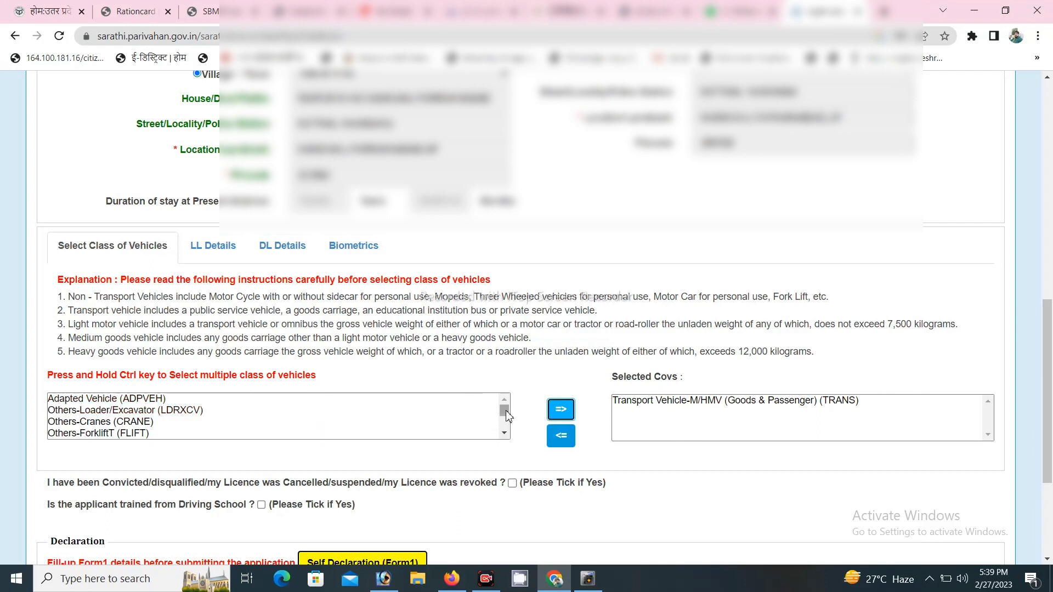
left_click_drag(506, 416, 515, 392)
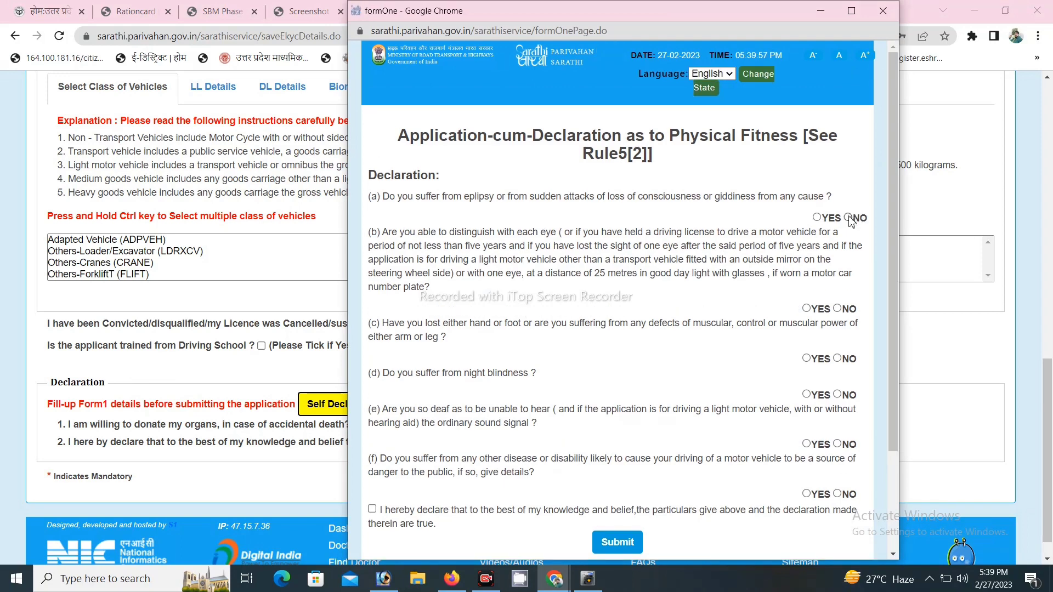
Step: In the Form1 physical fitness declaration, answer YES to question (b) and NO to all others, and tick the truth declaration
left_click(849, 218)
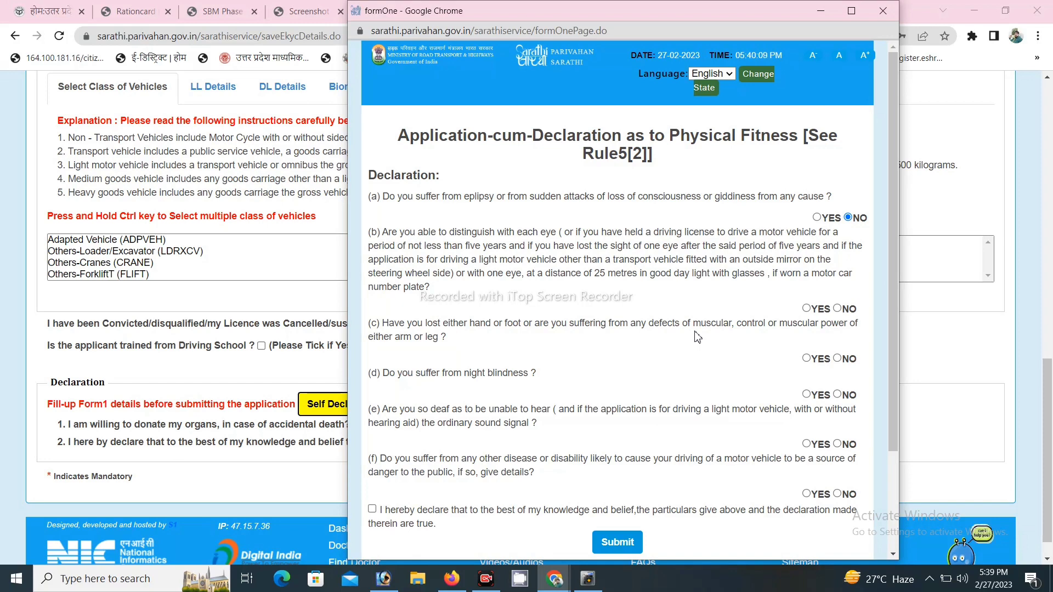
left_click(806, 309)
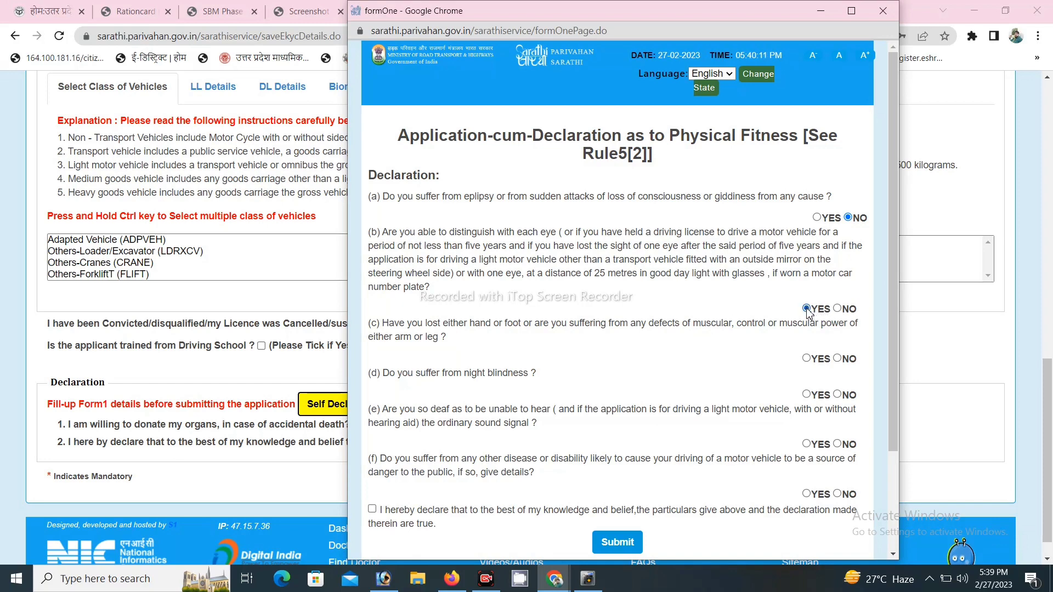
left_click(838, 359)
left_click(838, 395)
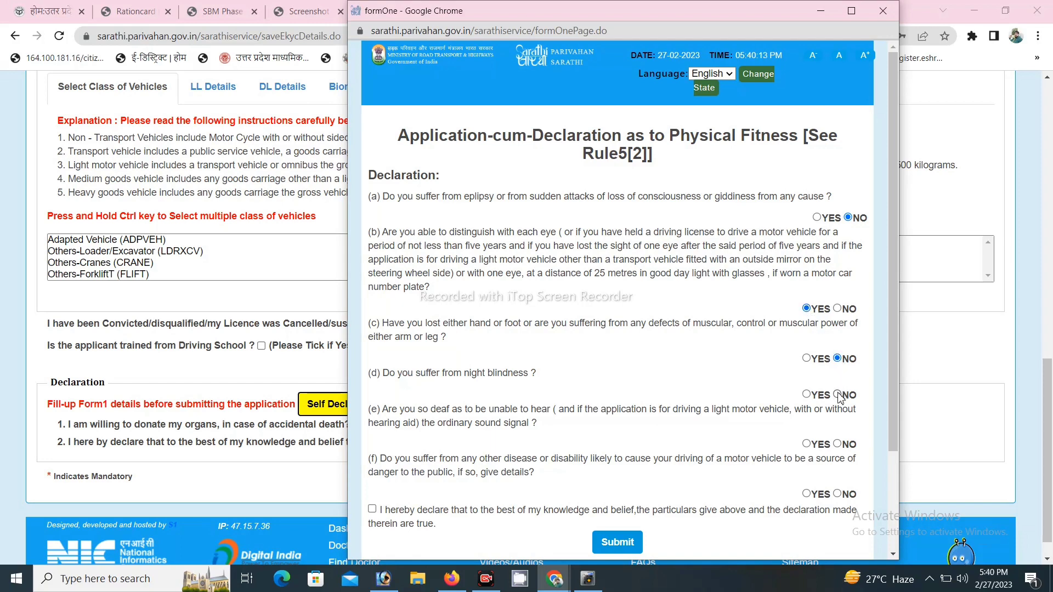
left_click(837, 444)
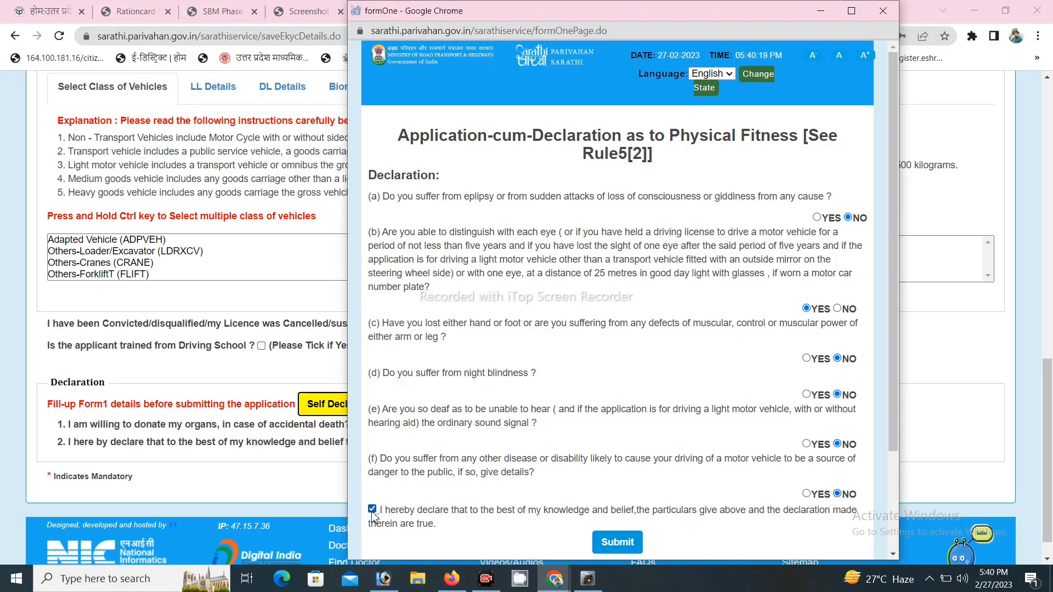
Step: Submit the self declaration as to physical fitness and confirm the submission
left_click(617, 542)
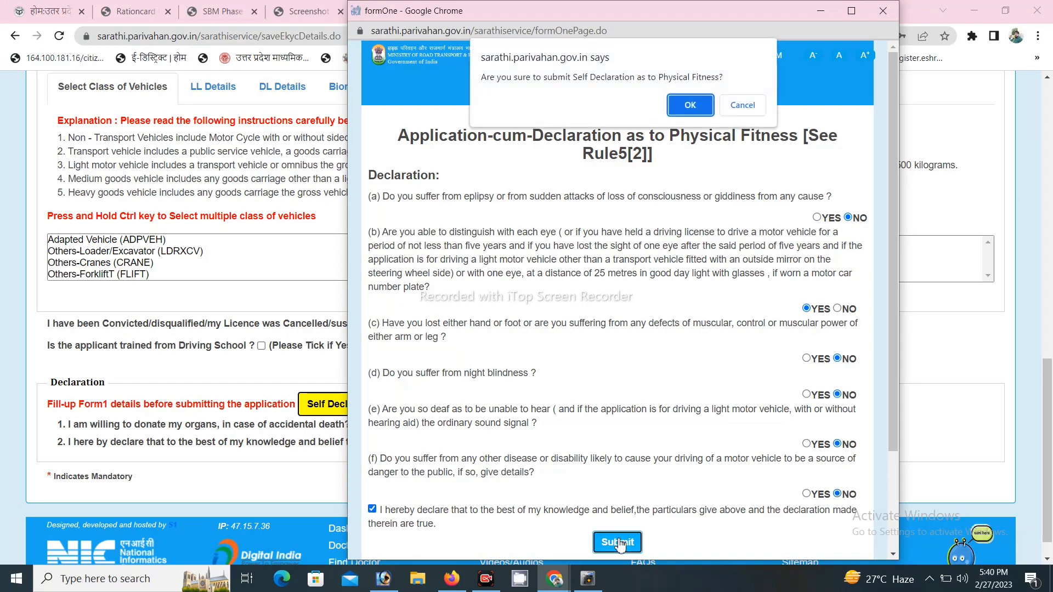
left_click(748, 108)
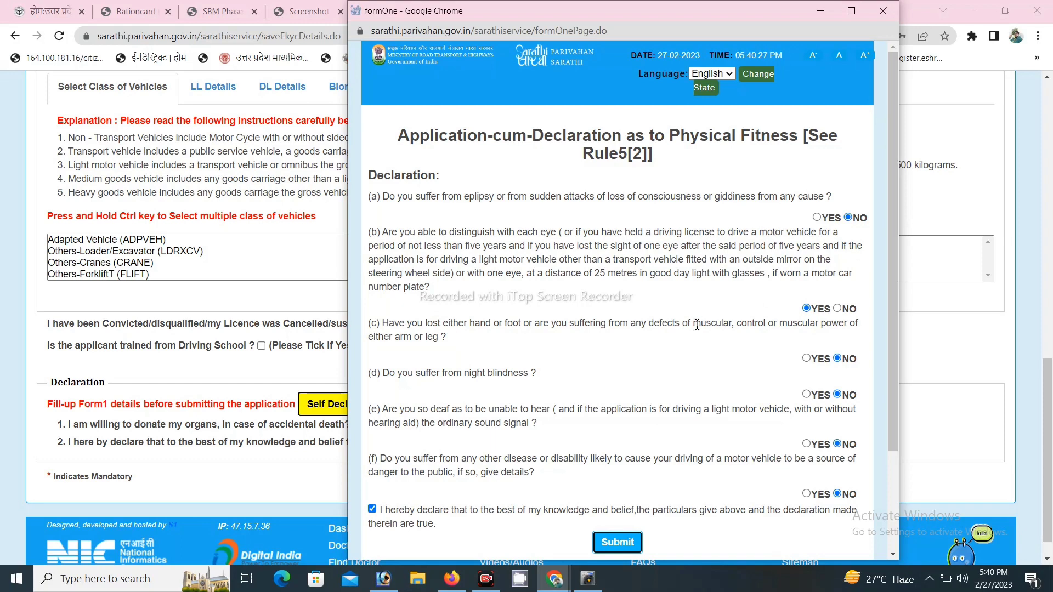
left_click_drag(891, 364, 893, 451)
left_click(622, 439)
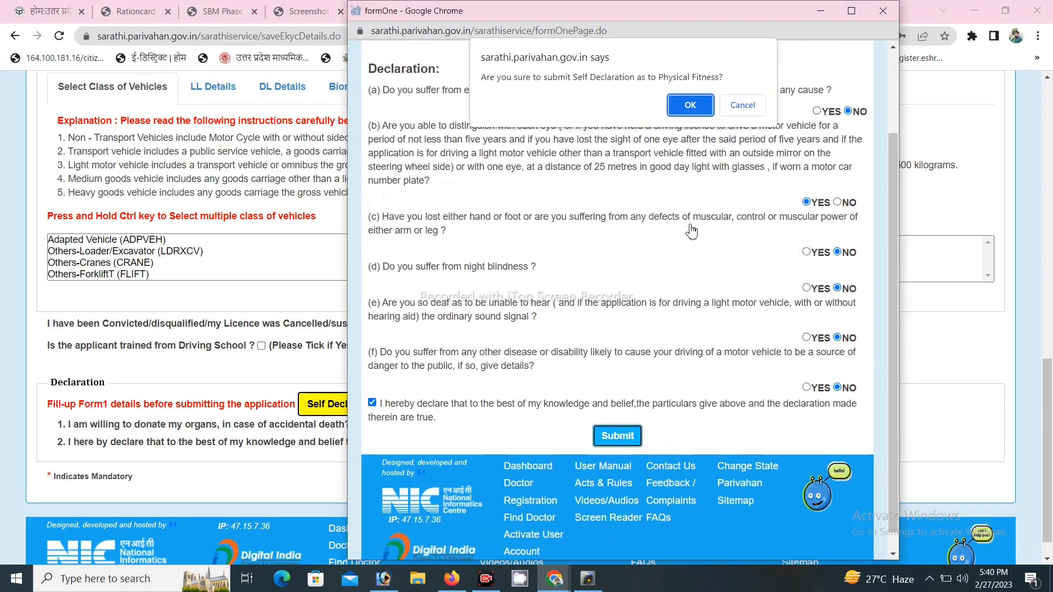
left_click(693, 110)
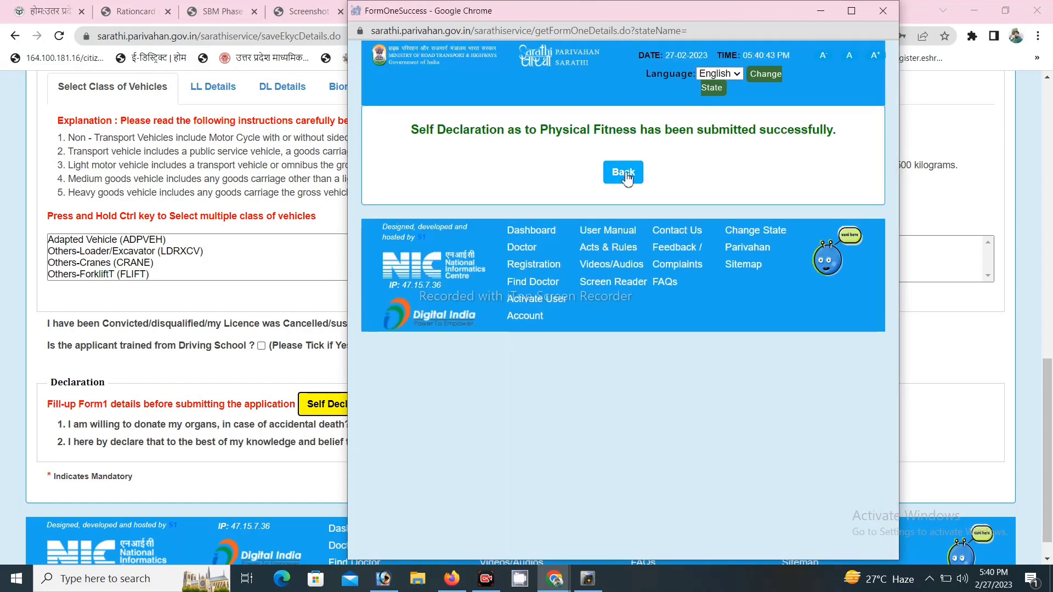
Step: Return from the self declaration and submit the learner's licence application, accepting the similar-record notice and confirming the submission
left_click(624, 173)
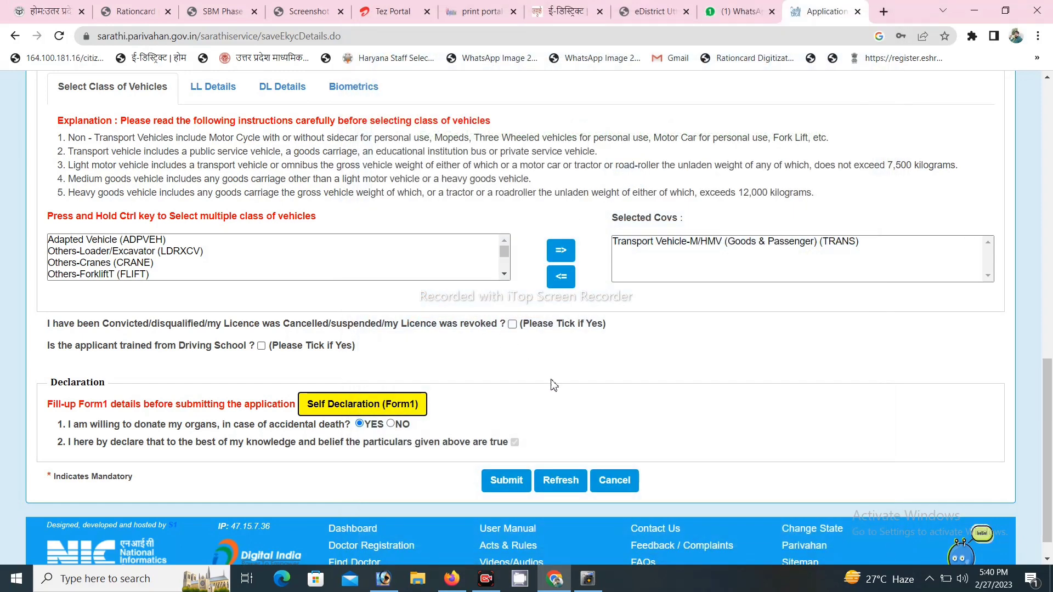
left_click(509, 485)
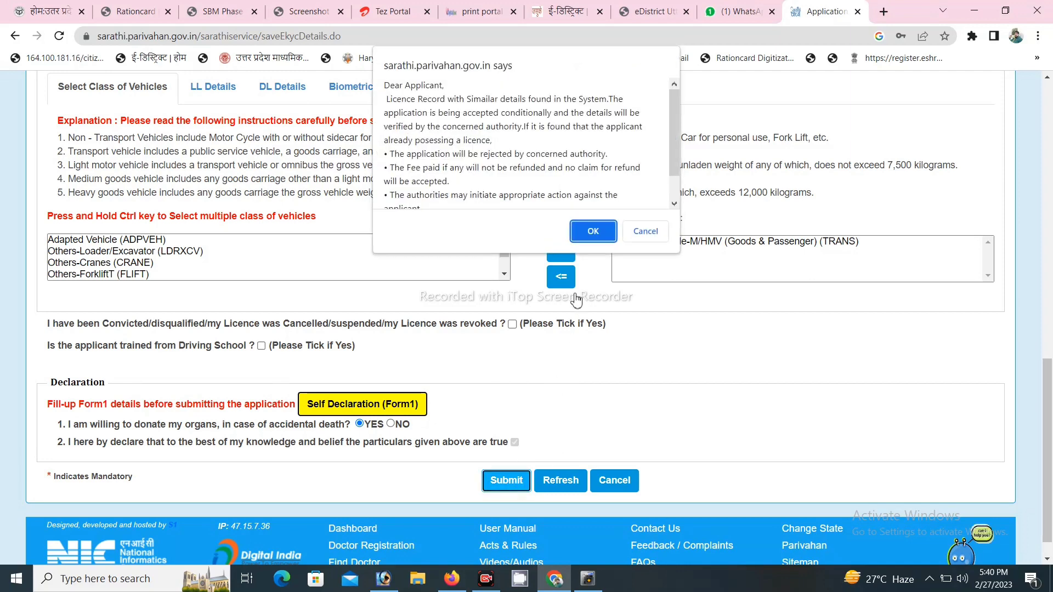
left_click(593, 230)
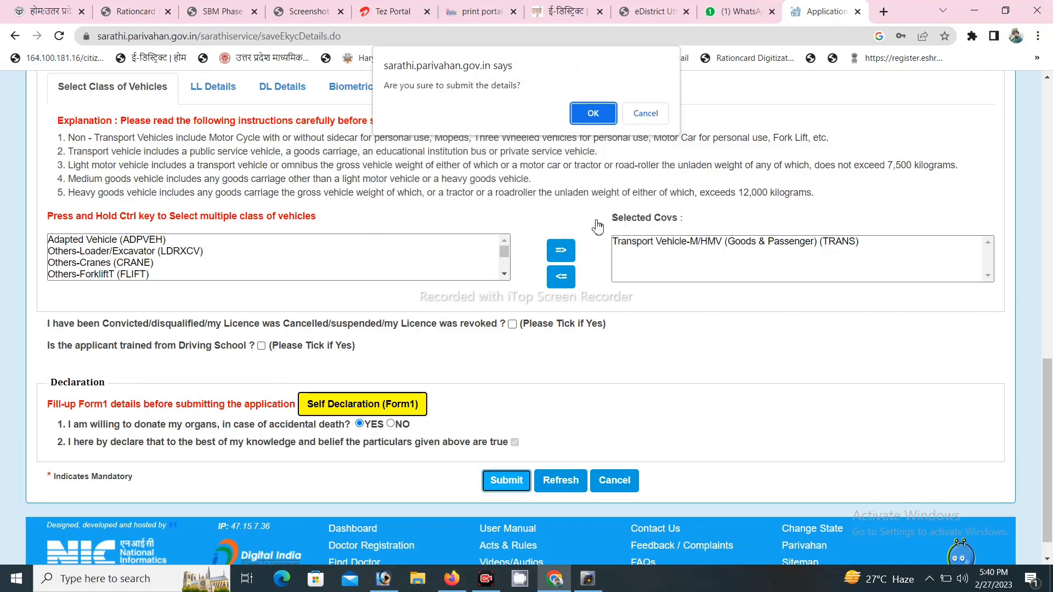
left_click(602, 114)
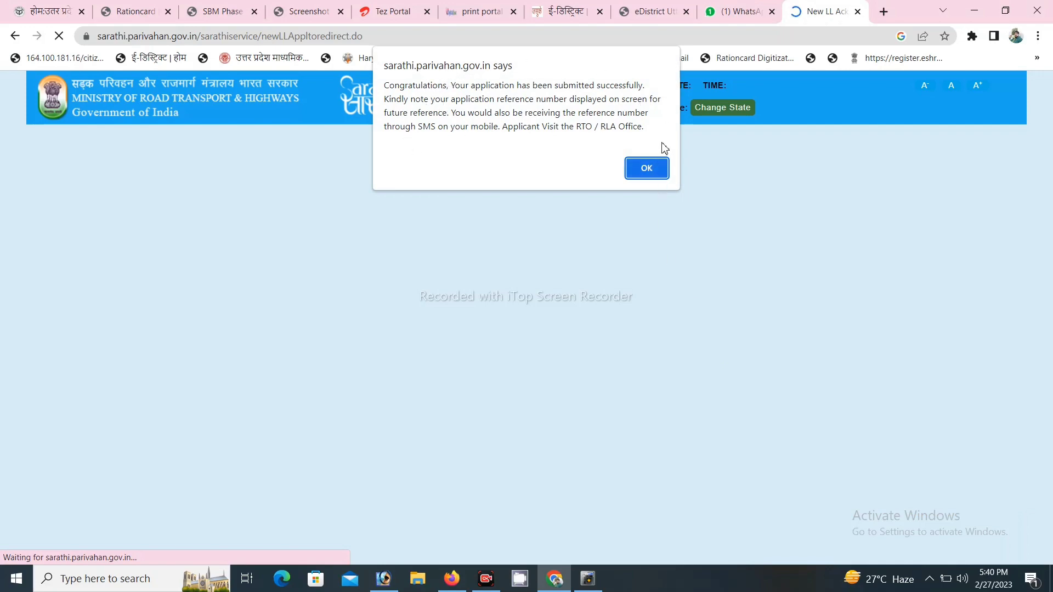
left_click(647, 168)
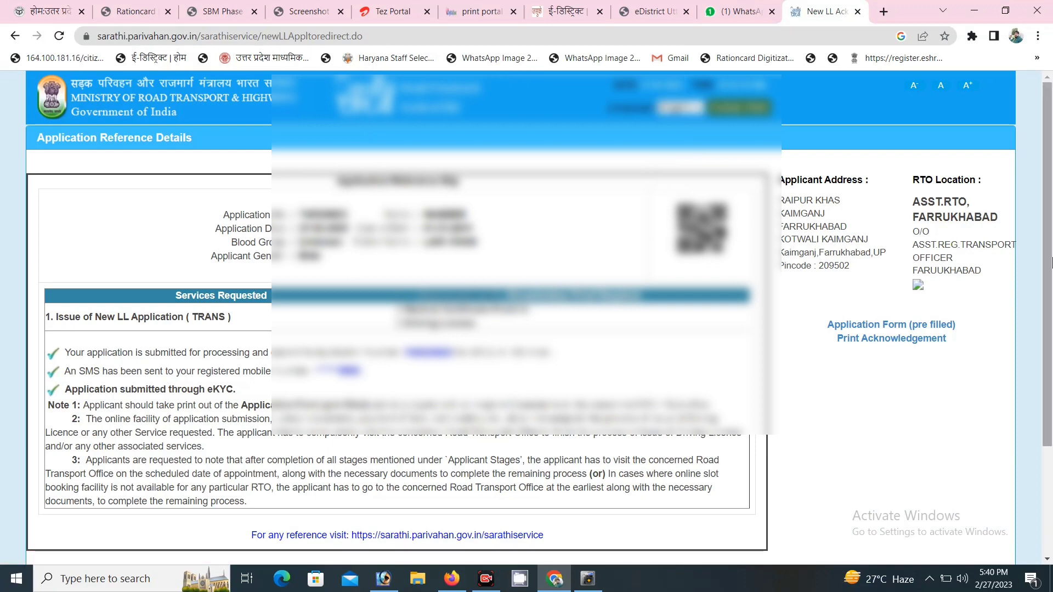
Step: Print the acknowledgement slip of the submitted application and continue to its application status page
left_click(905, 339)
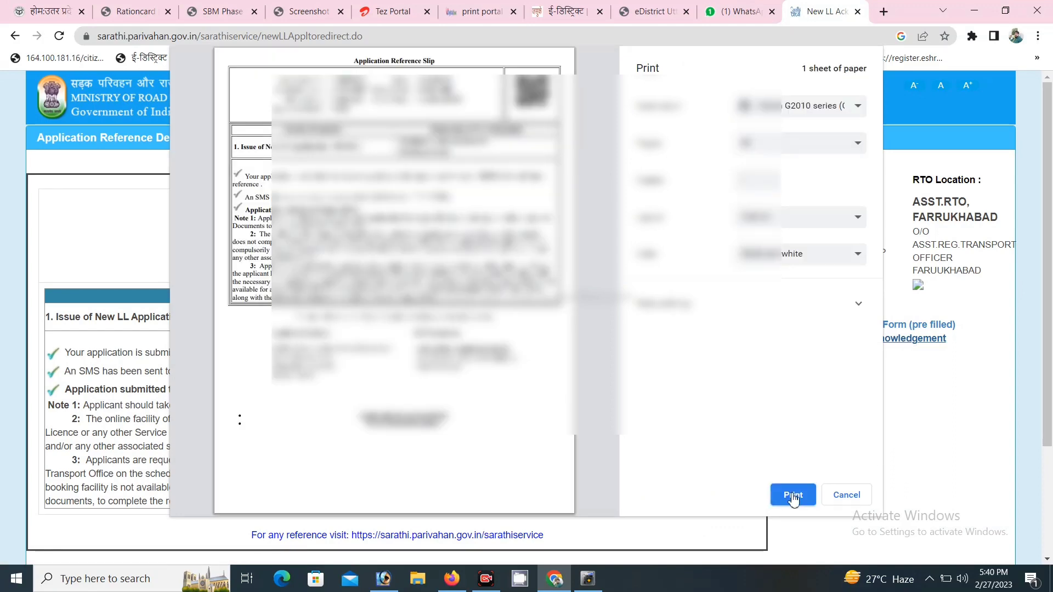
left_click(793, 495)
scroll(1051, 447, "down", 3)
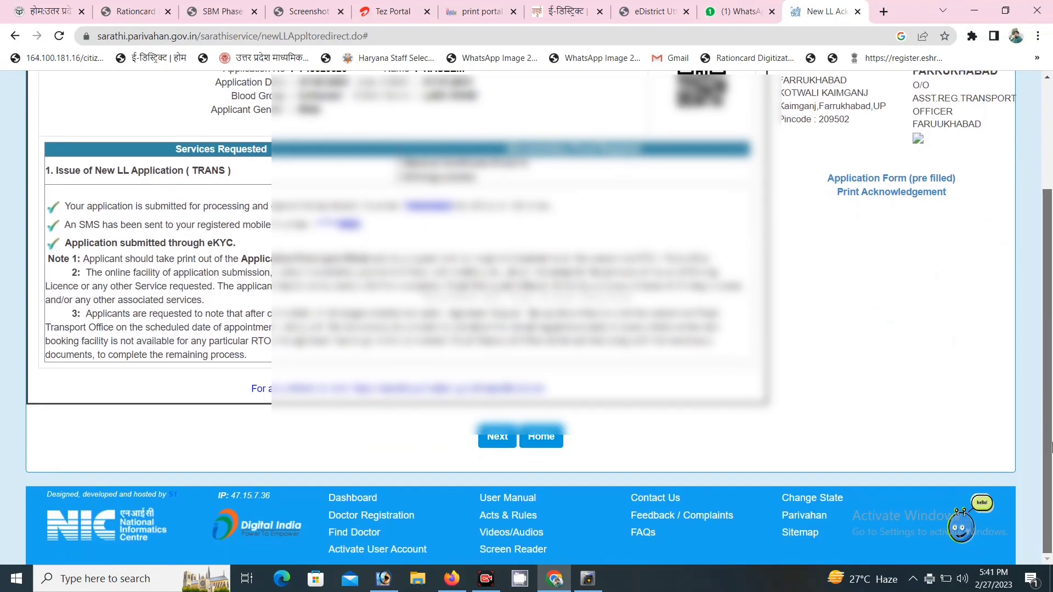
left_click(486, 443)
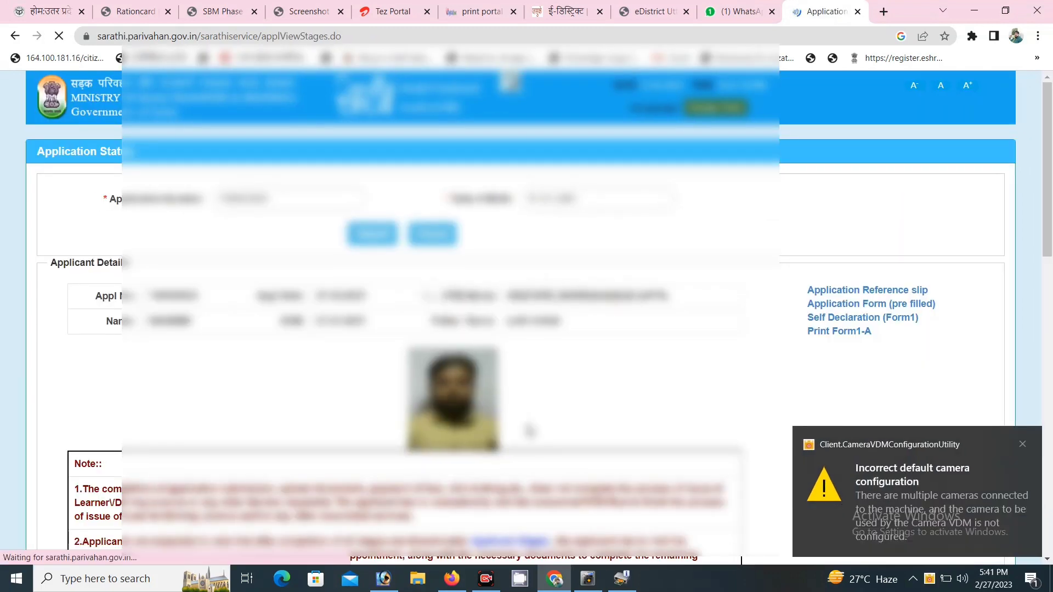
left_click(1022, 444)
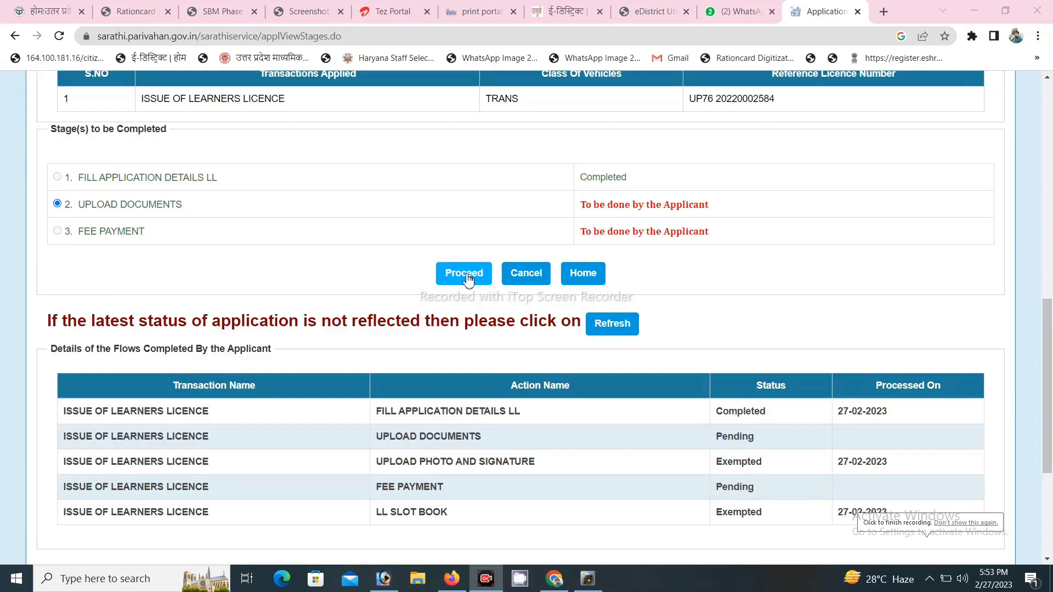
Step: Proceed with the Upload Documents stage and accept the declaration to open the required documents form
left_click(468, 280)
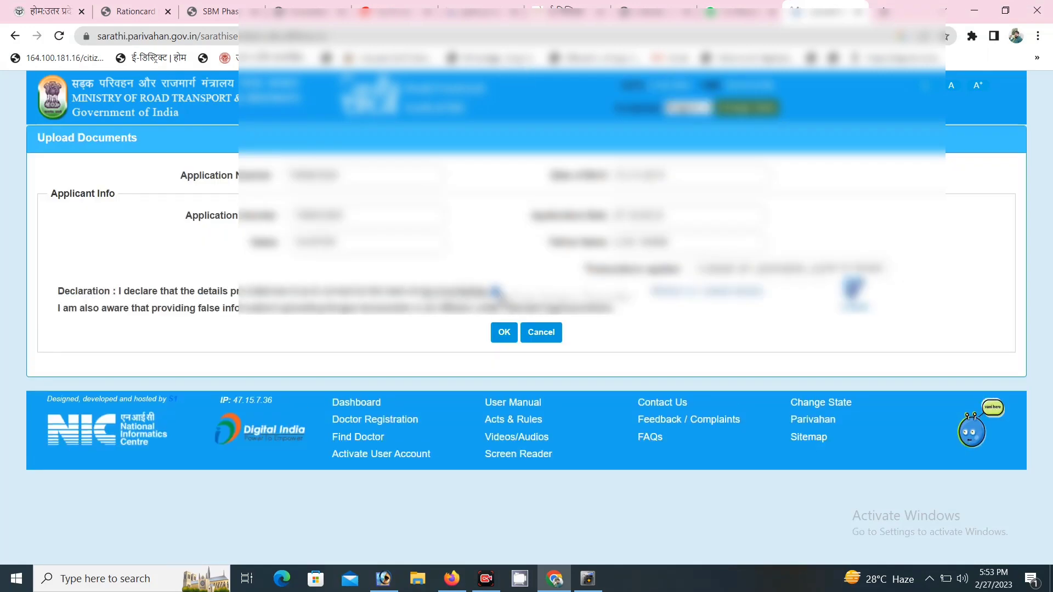
left_click(503, 332)
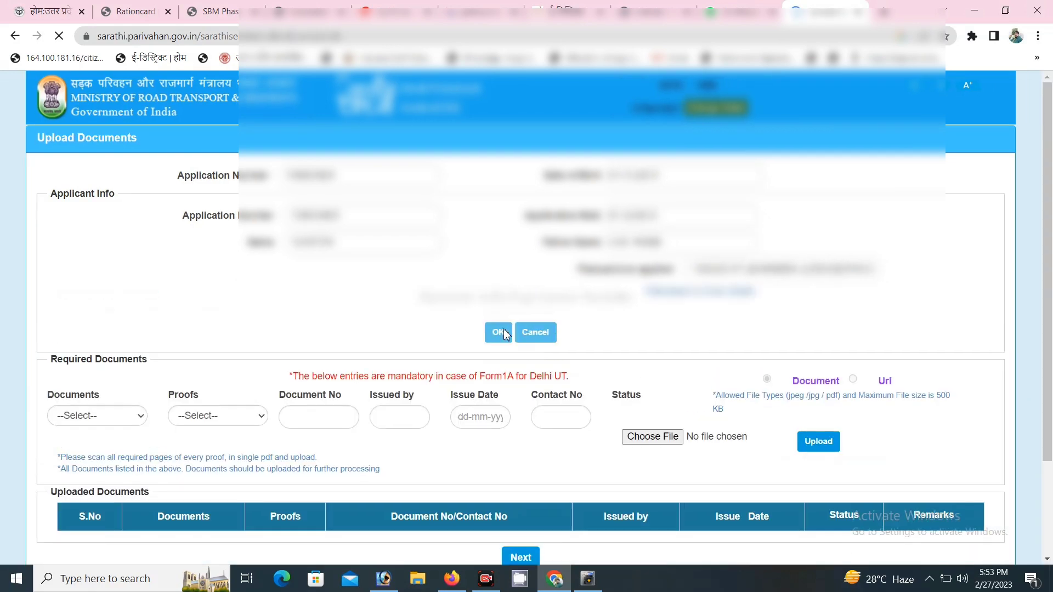
scroll(1051, 283, "down", 2)
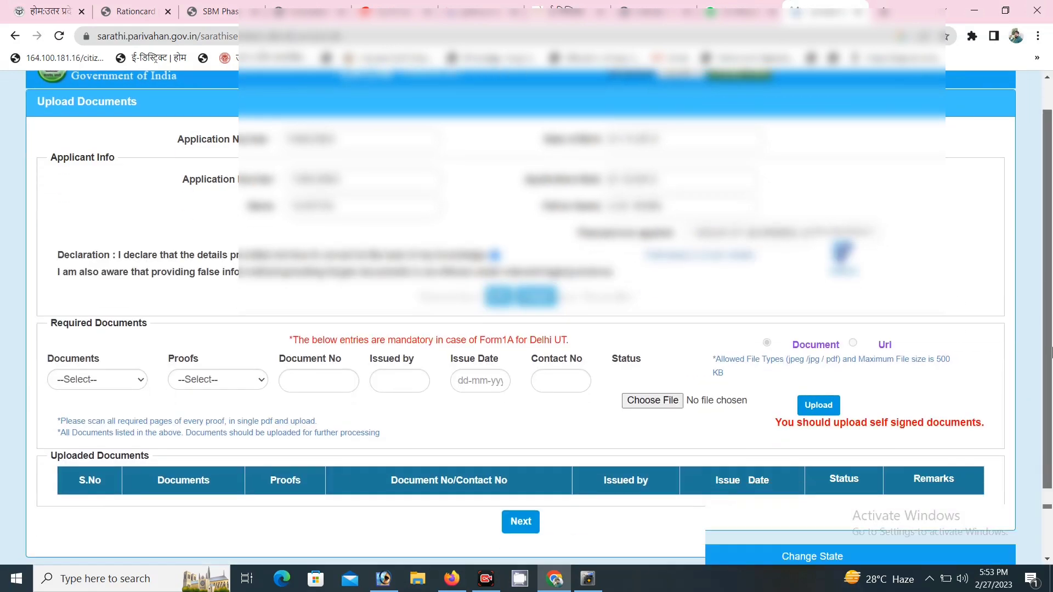
scroll(1051, 307, "up", 1)
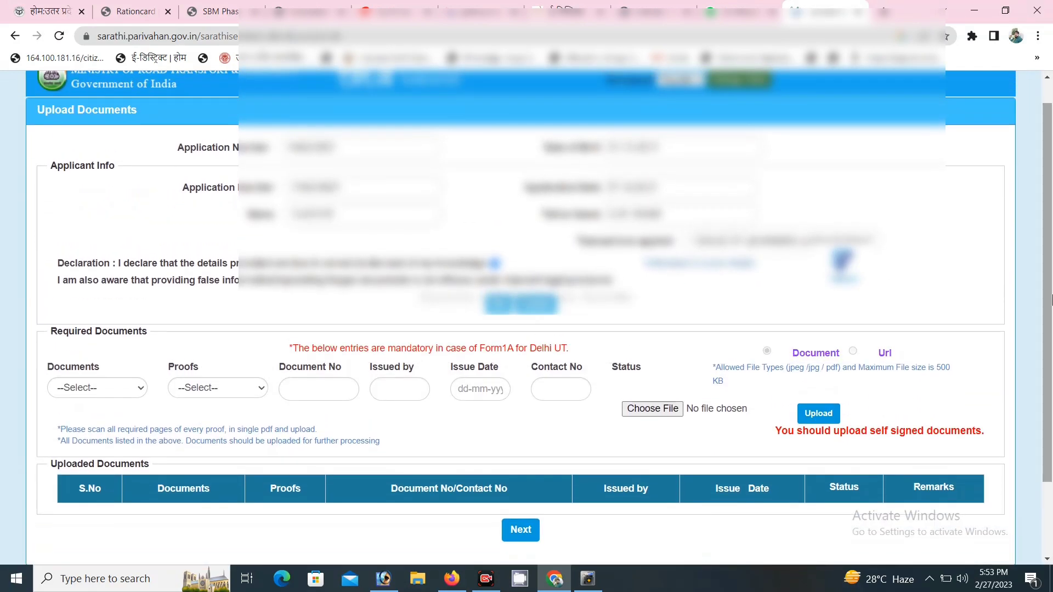
Step: Choose Medical Certificate-Form1A with proof Form1A by Authorised Regd Medical practitioner, enter CHC KAIMGANJ as issuer, and open the issue date
left_click(119, 388)
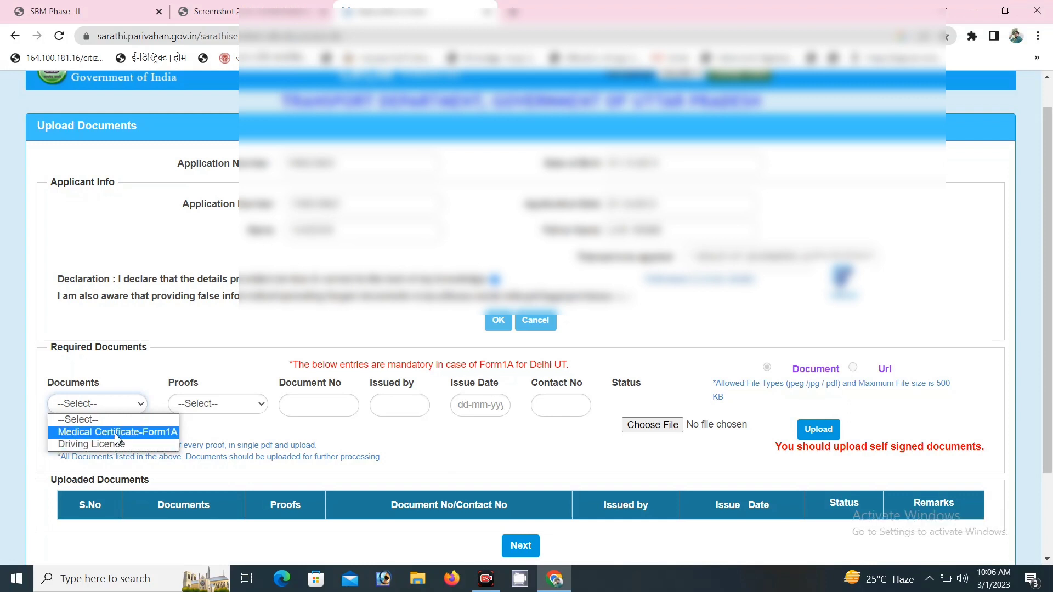
left_click(116, 432)
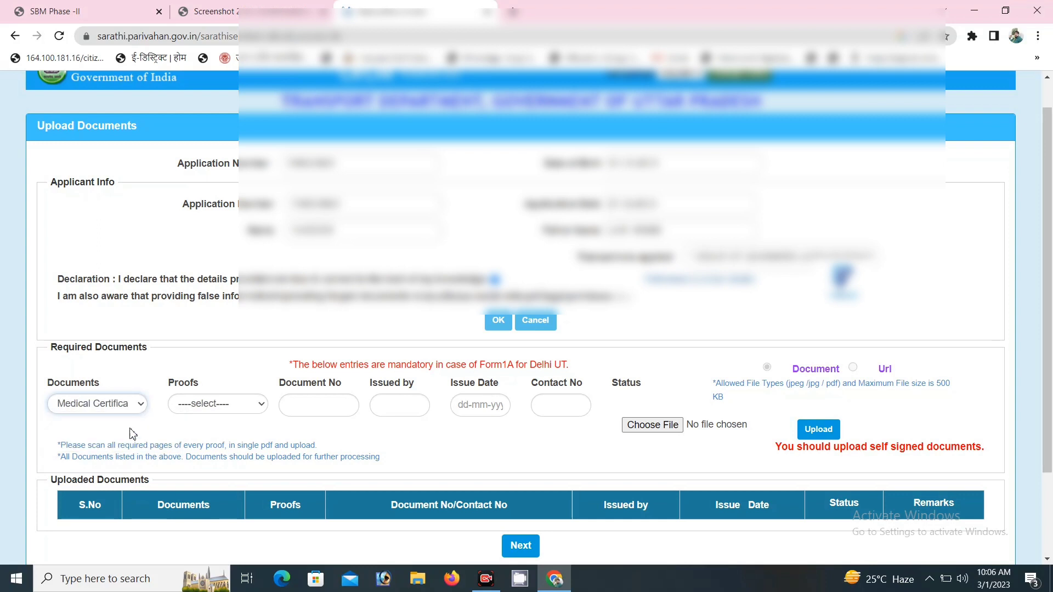
left_click(193, 410)
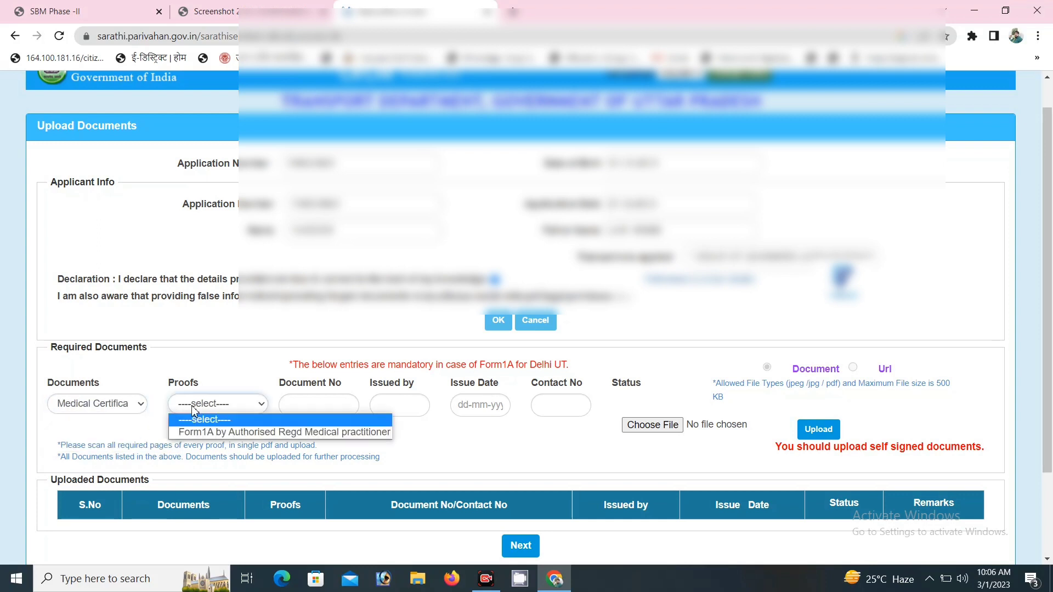
left_click(225, 432)
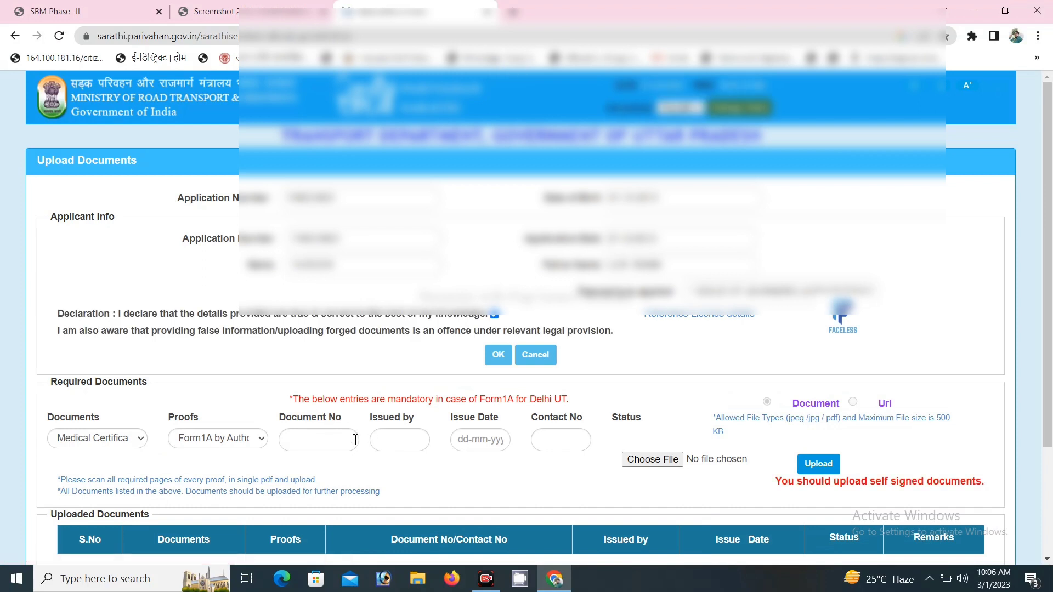
left_click(385, 442)
type("CHC KAIMGANJ")
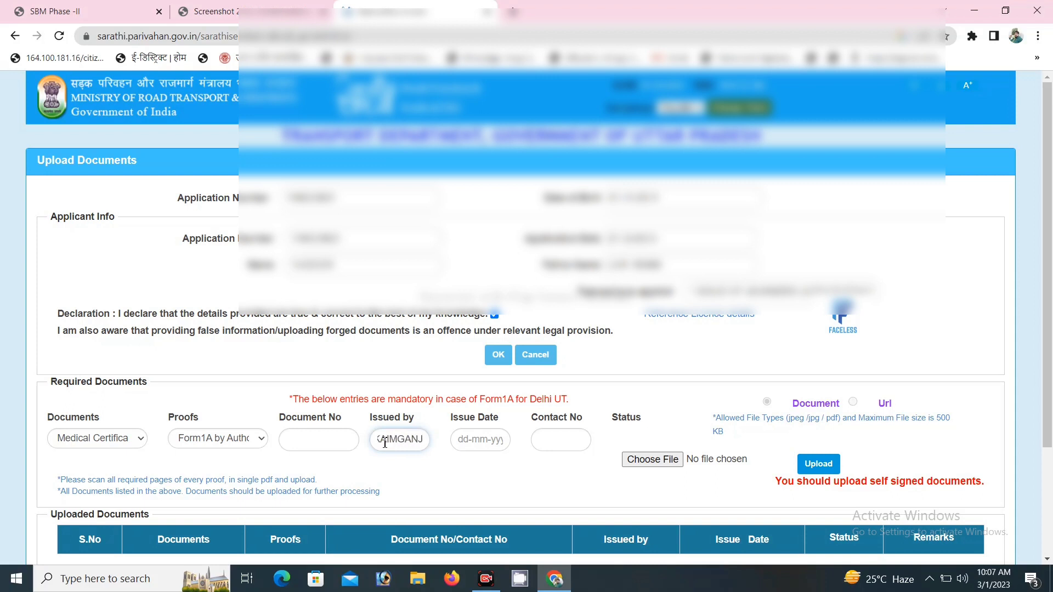
left_click(466, 440)
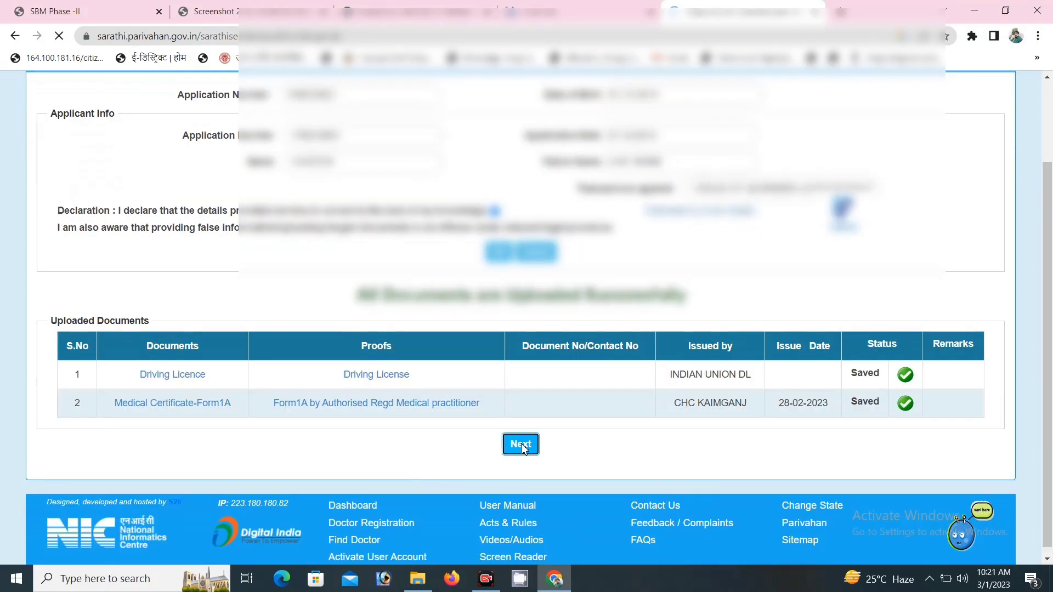
Step: Continue from the uploaded documents list to the application status and proceed with the Fee Payment stage
left_click(519, 442)
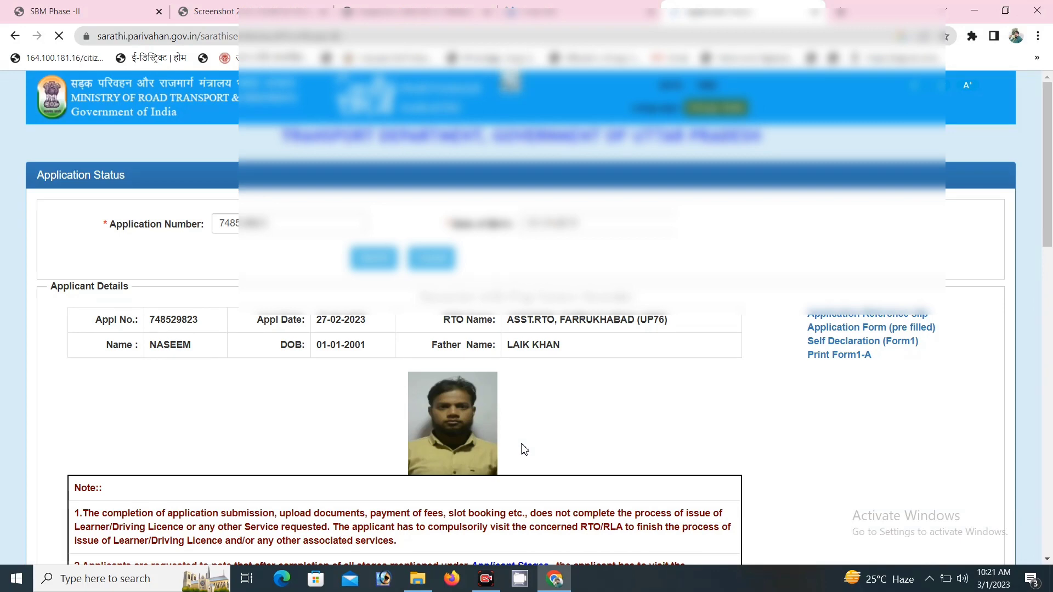
scroll(1051, 301, "down", 6)
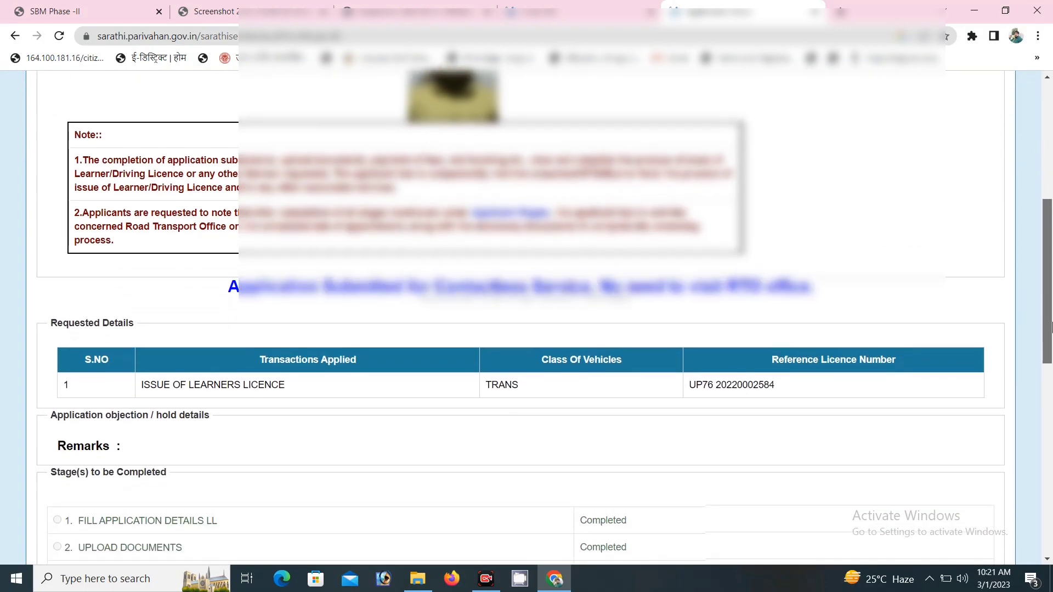
left_click_drag(1051, 327, 1051, 376)
left_click(476, 471)
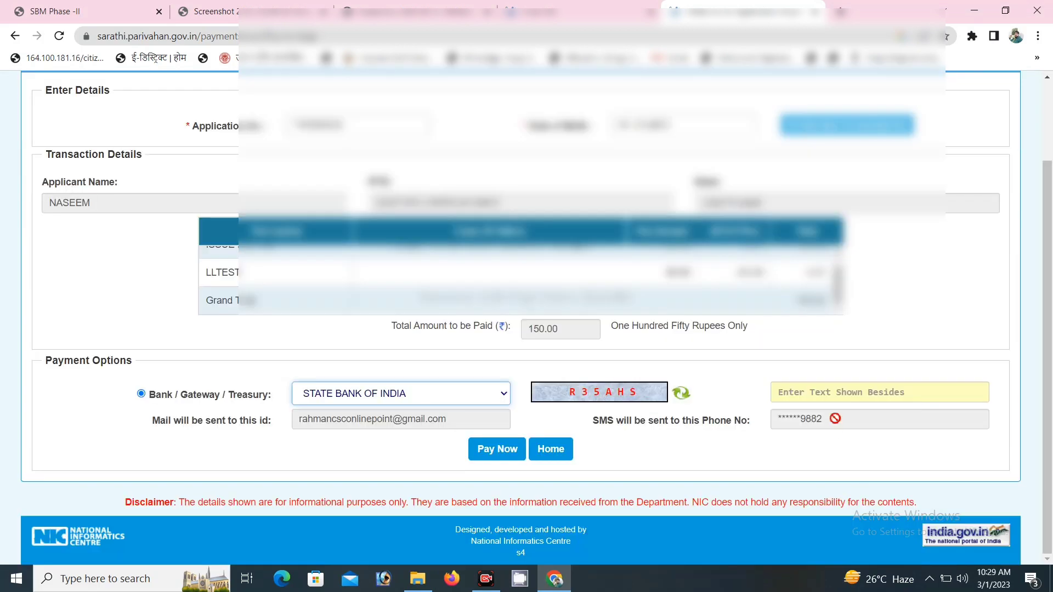
Step: Enter the captcha for payment through State Bank of India, agree to the terms and conditions, and proceed for payment
left_click(836, 391)
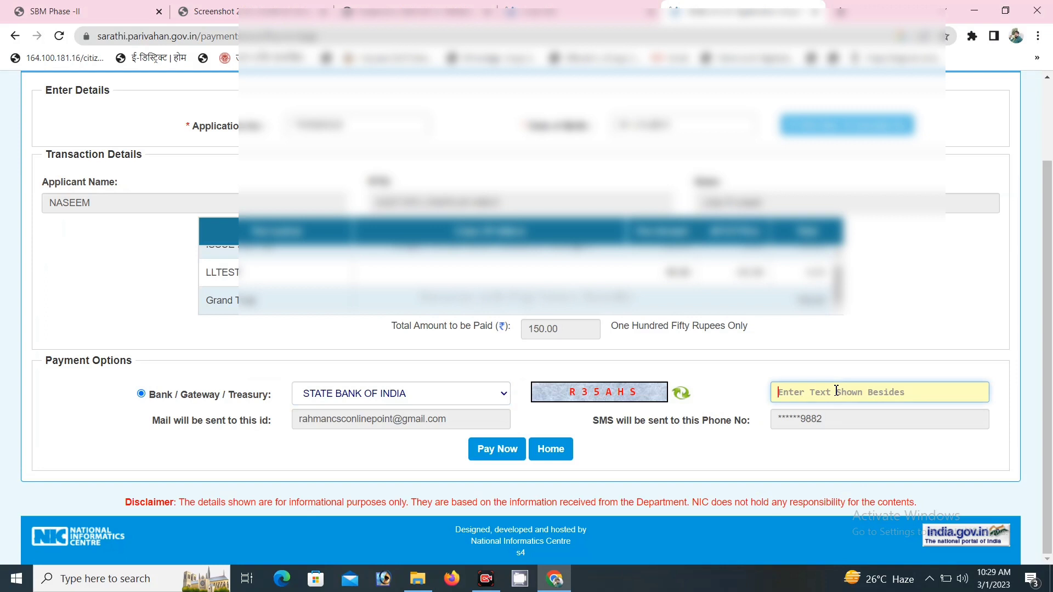
type("R35AHS")
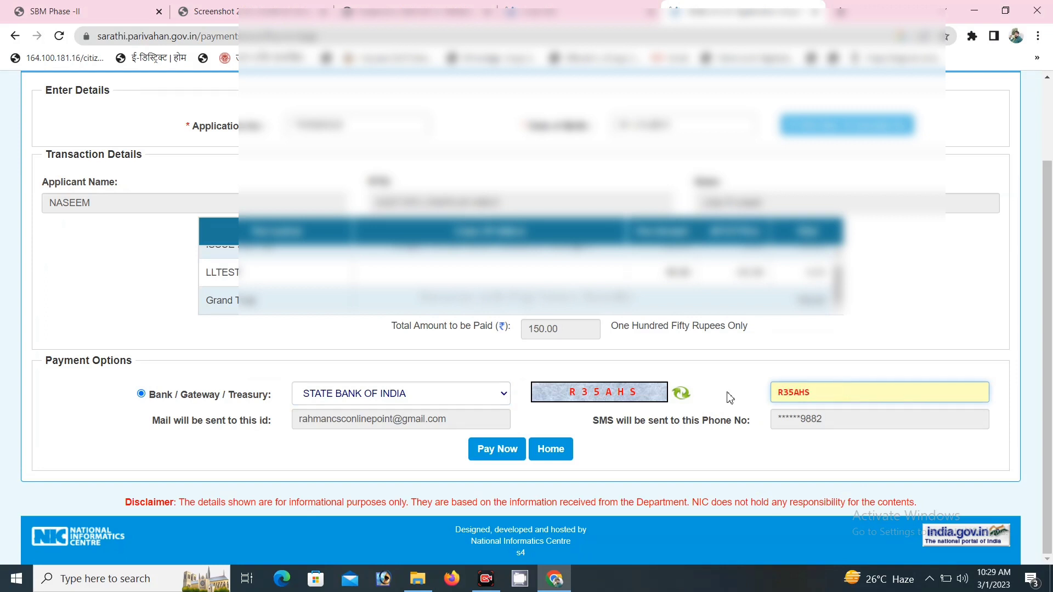
left_click(496, 450)
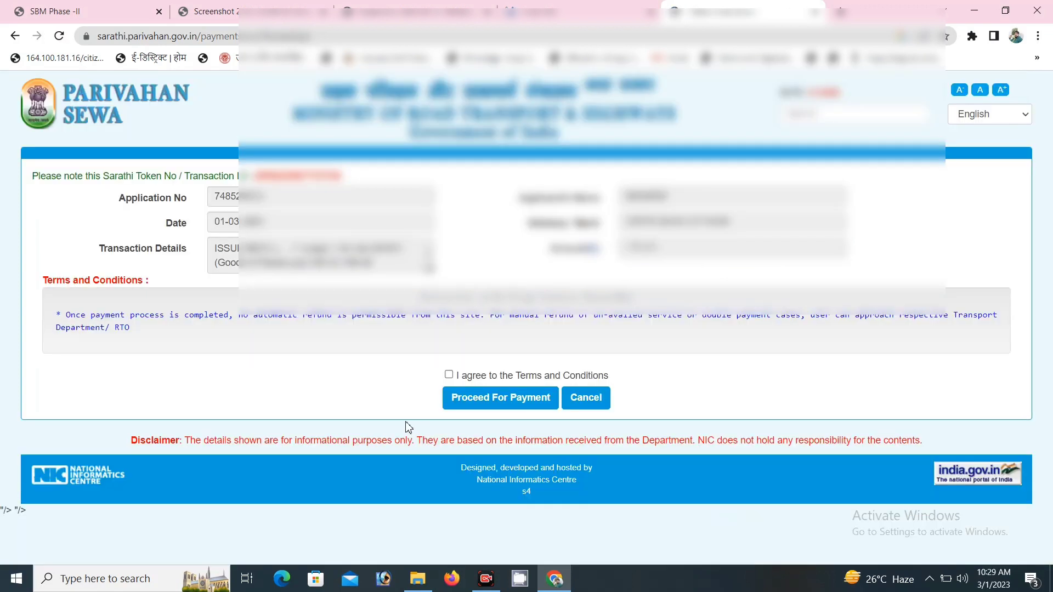
left_click(449, 375)
left_click(489, 403)
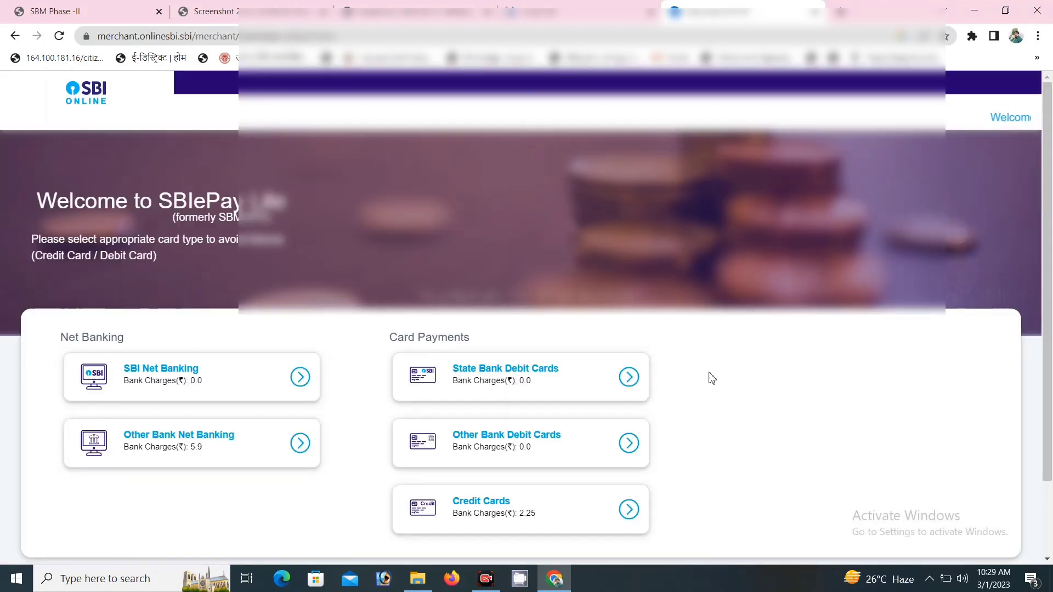
Step: Choose Other Bank Debit Cards as the payment method and confirm the payment details
scroll(594, 375, "down", 2)
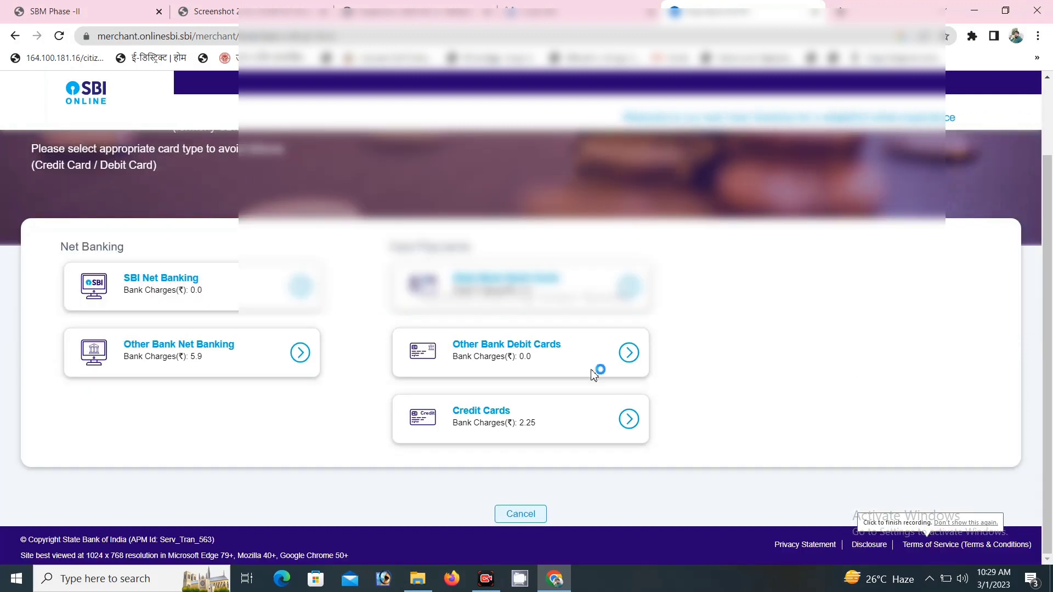
left_click(505, 349)
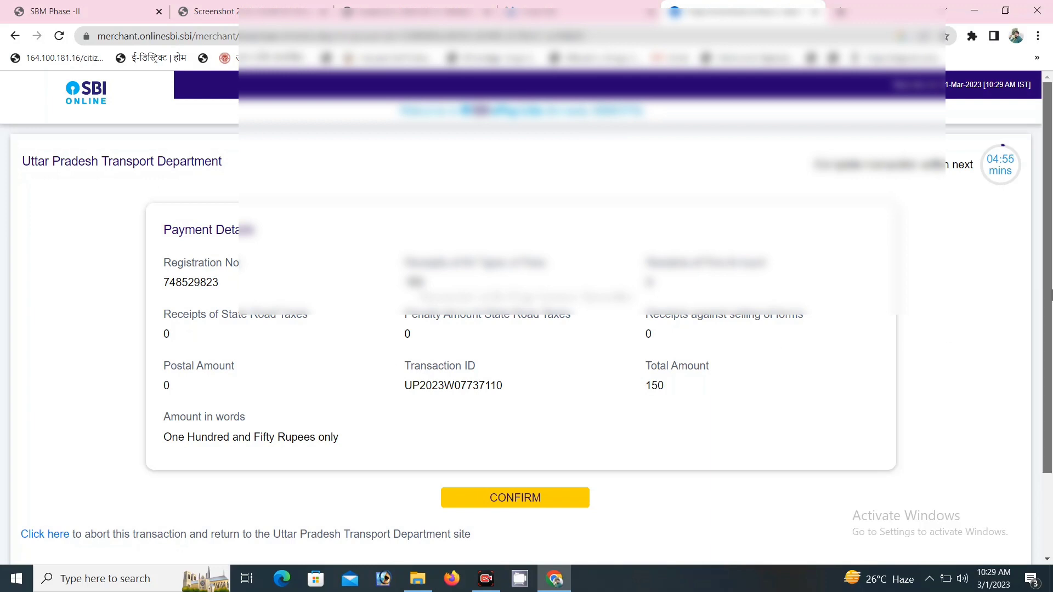
scroll(616, 381, "down", 2)
left_click(475, 395)
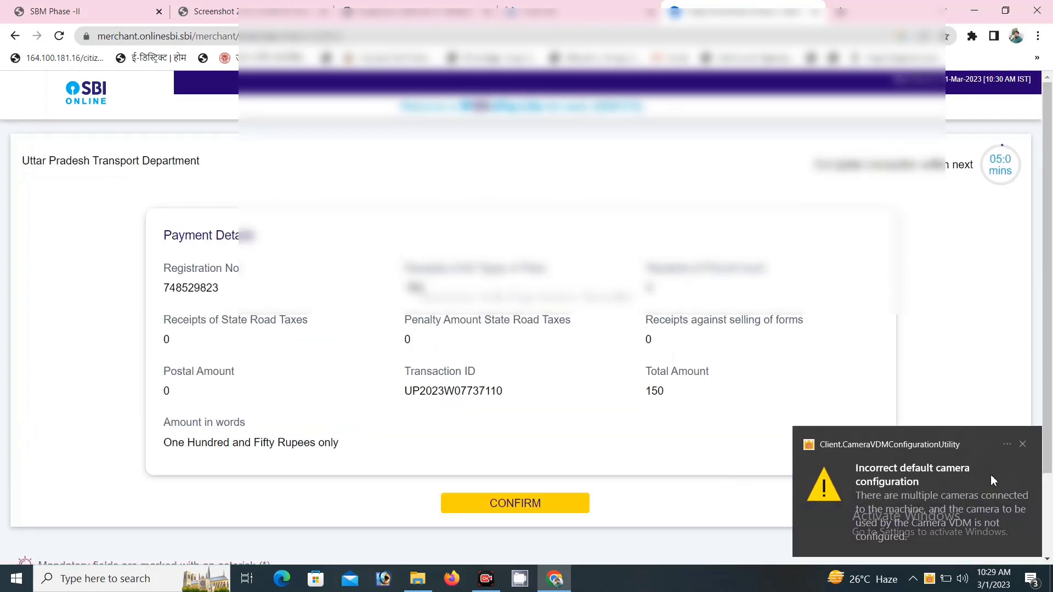
left_click(1023, 444)
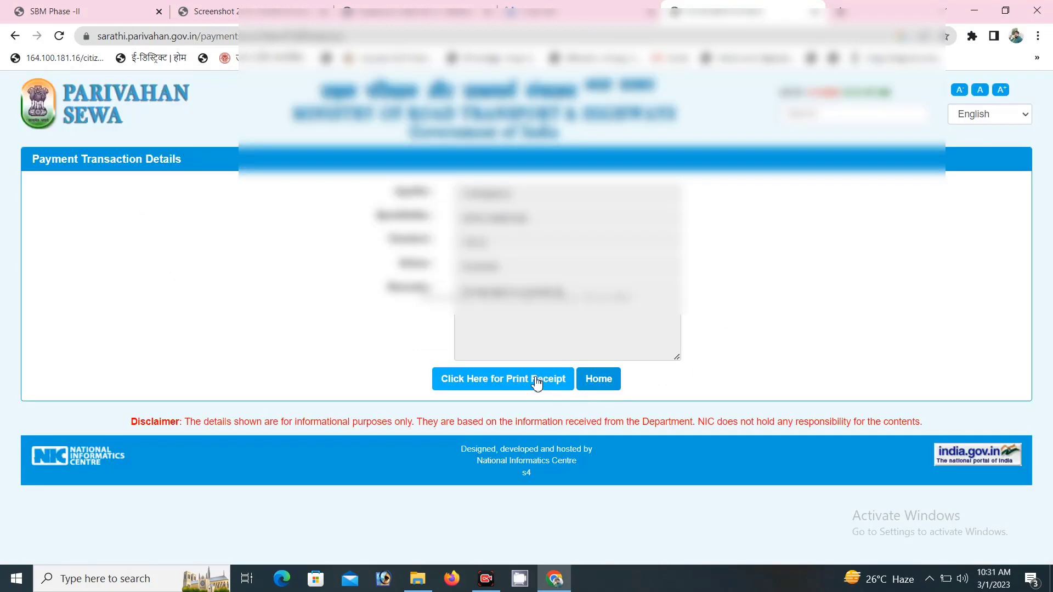
Step: Open the fee payment receipt and print it
left_click(536, 383)
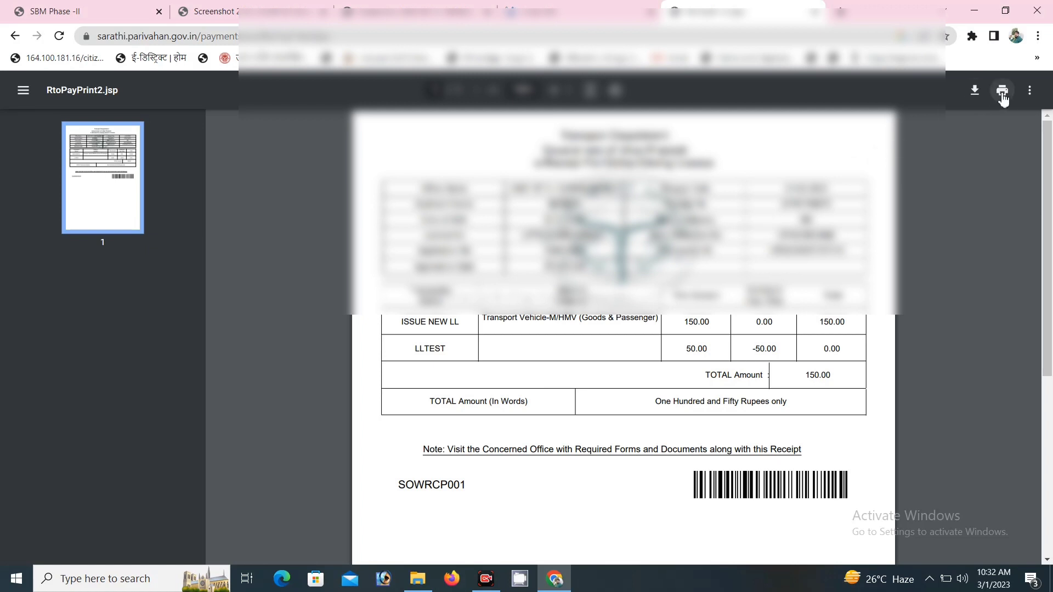
left_click(1004, 93)
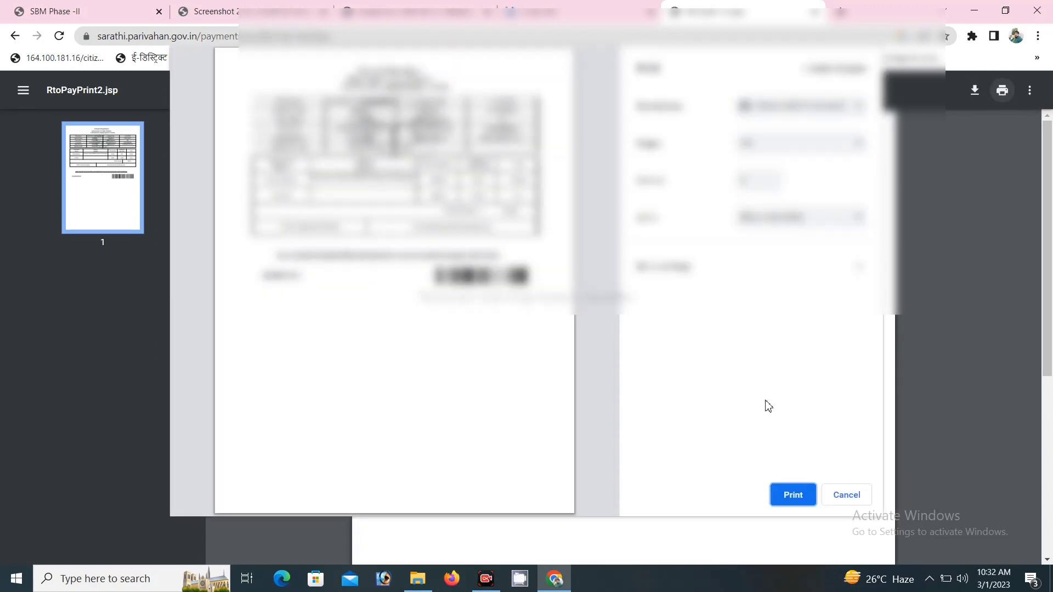
left_click(796, 501)
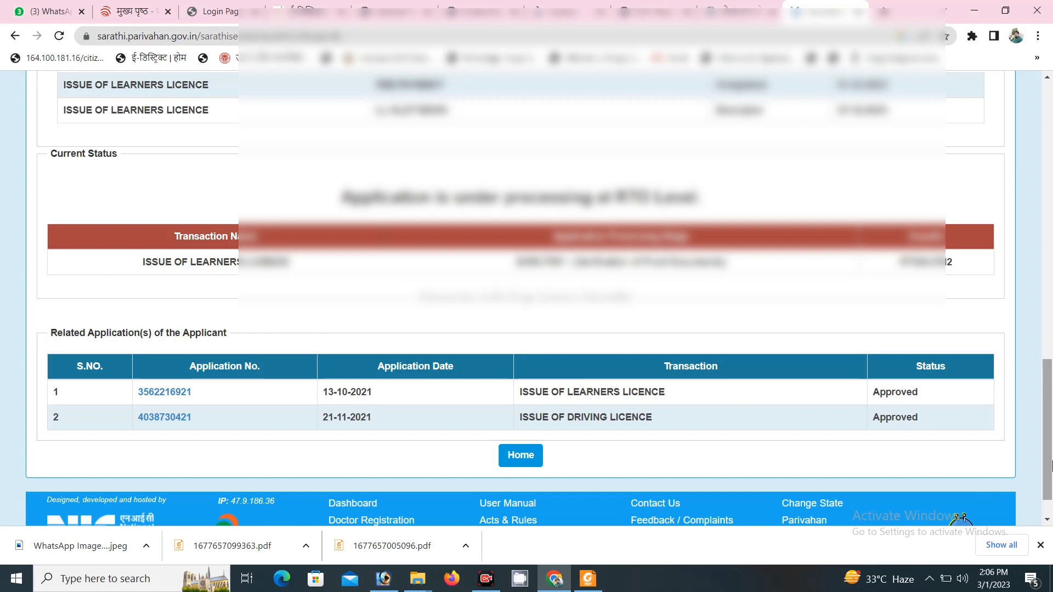
Step: Review the completed stages and current processing status of the learner's licence application
scroll(1051, 410, "up", 3)
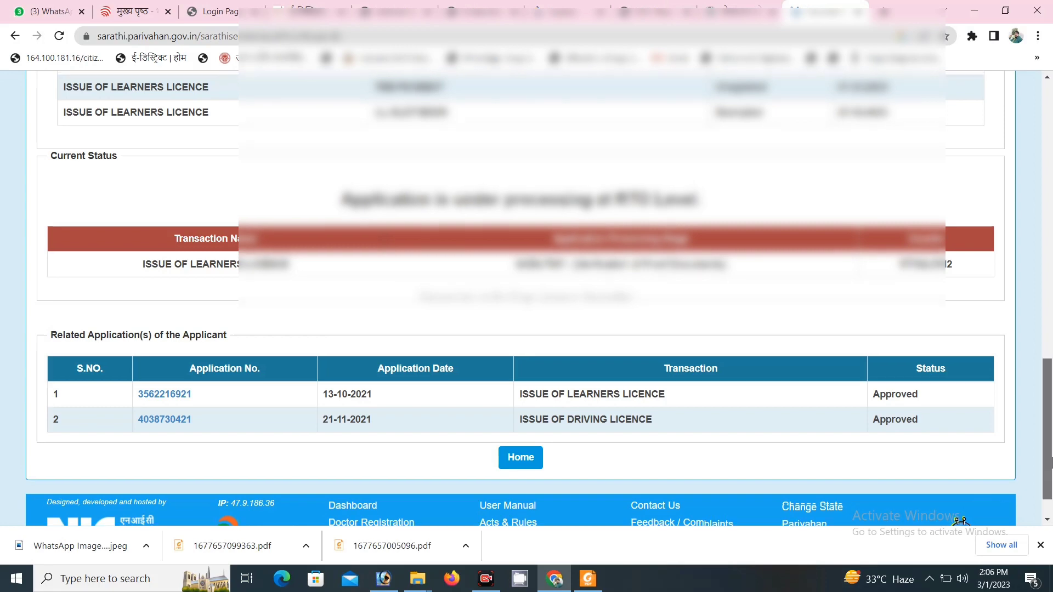
scroll(1051, 410, "up", 1)
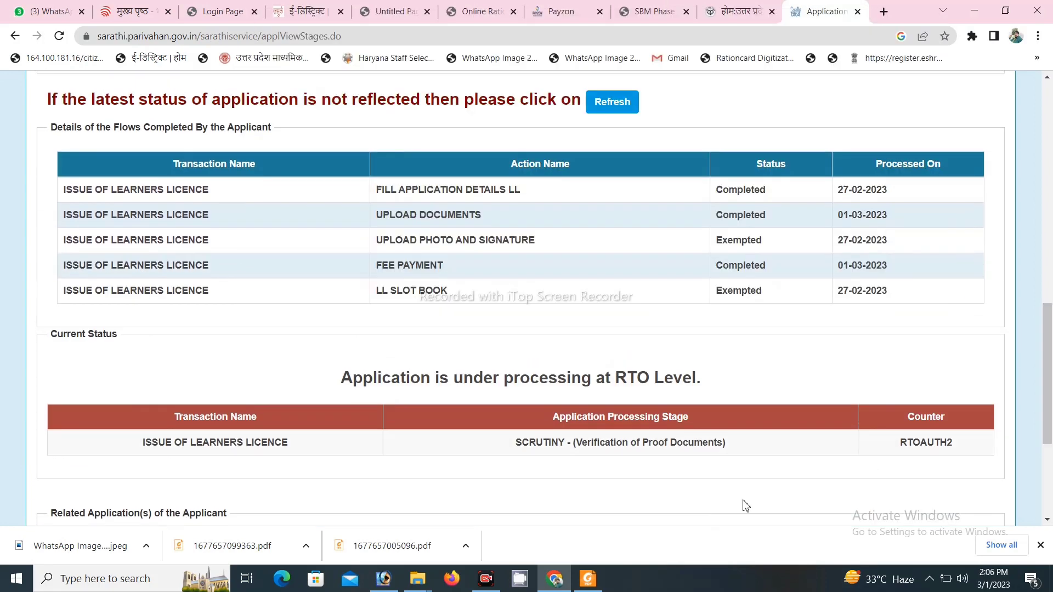